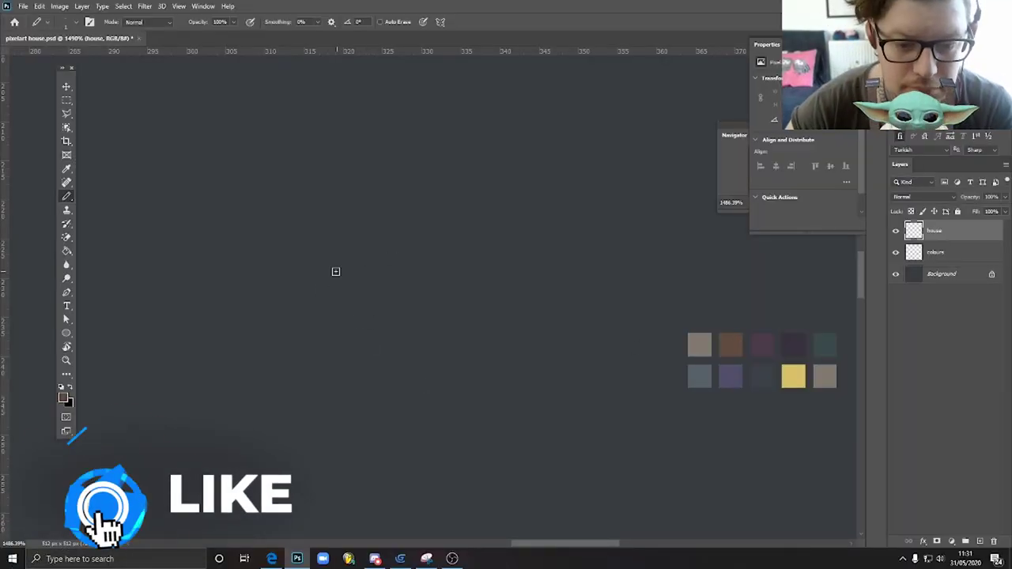
# Step: Draw and fill the brown roof beam across the top of the house
pyautogui.moveTo(328, 267)
pyautogui.mouseDown()
pyautogui.moveTo(444, 266)
pyautogui.moveTo(328, 286)
pyautogui.moveTo(419, 267)
pyautogui.mouseUp()
pyautogui.moveTo(334, 282)
pyautogui.mouseDown()
pyautogui.moveTo(454, 285)
pyautogui.moveTo(601, 269)
pyautogui.mouseUp()
pyautogui.click(362, 282)
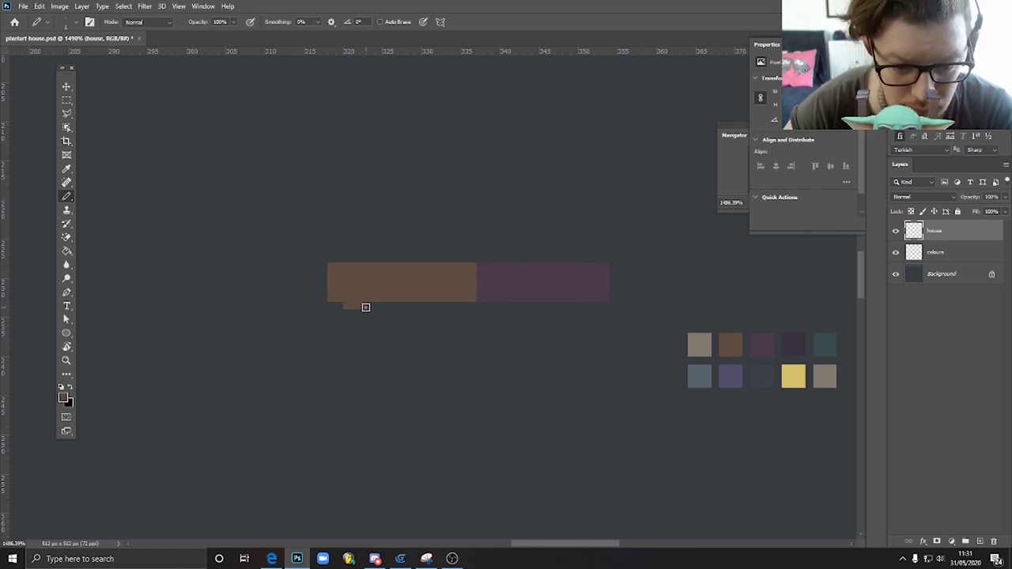
# Step: Paint a brown post under the beam's left end with a dark purple right edge
pyautogui.moveTo(366, 307)
pyautogui.mouseDown()
pyautogui.moveTo(350, 323)
pyautogui.moveTo(353, 384)
pyautogui.moveTo(355, 317)
pyautogui.moveTo(373, 308)
pyautogui.moveTo(371, 393)
pyautogui.mouseUp()
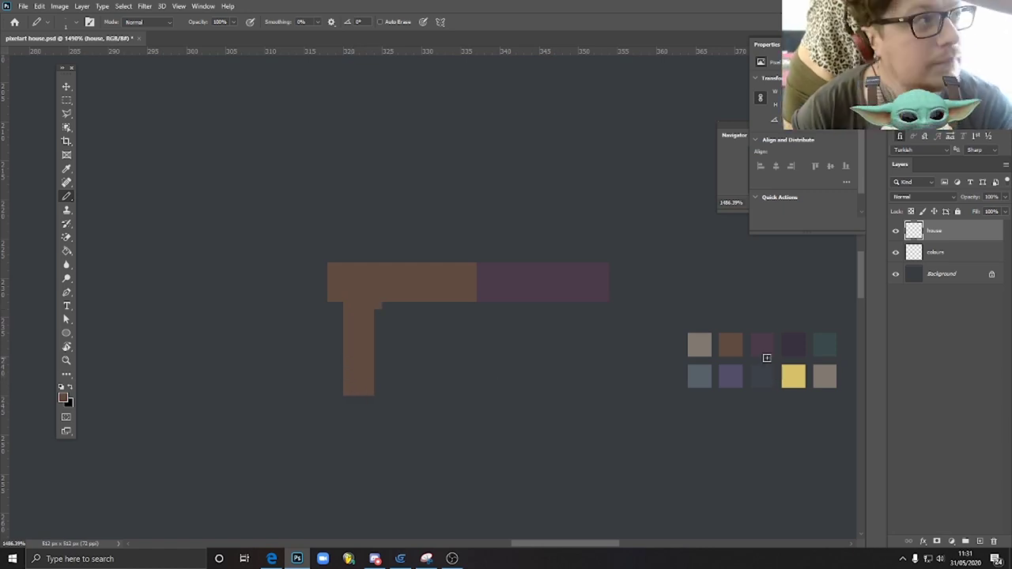
pyautogui.hotkey('ctrl', 'z')
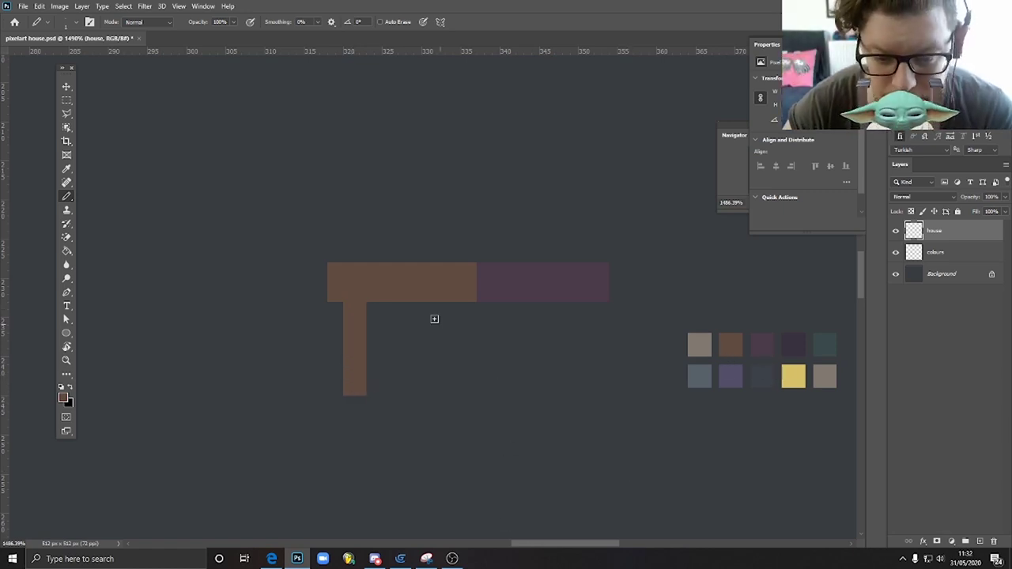
pyautogui.moveTo(370, 306); pyautogui.dragTo(369, 390)
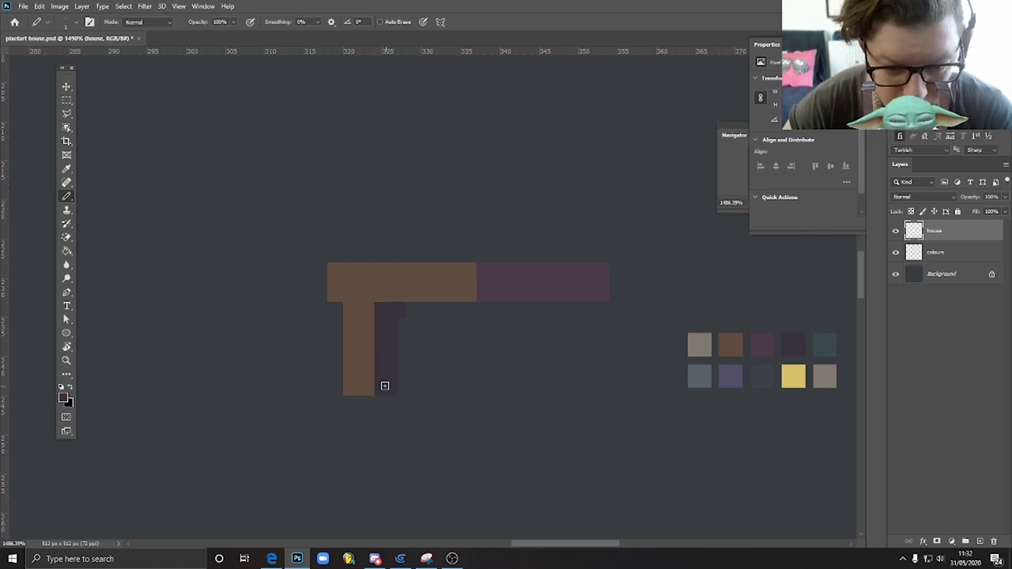
# Step: Check the pixel eraser's size, then add brown pixel detail to the lower post
pyautogui.press('e')
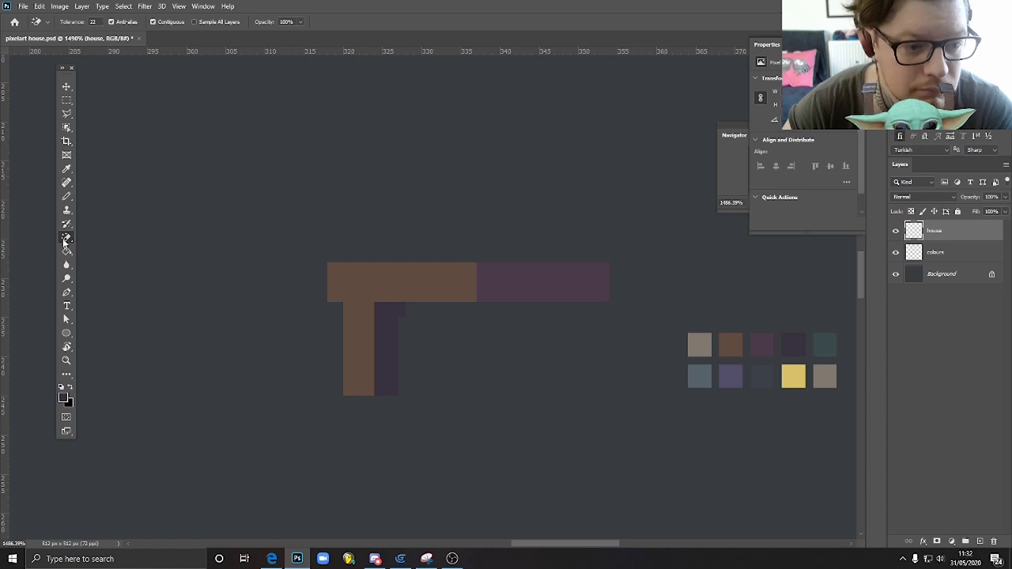
pyautogui.rightClick(65, 243)
pyautogui.click(95, 237)
pyautogui.click(69, 22)
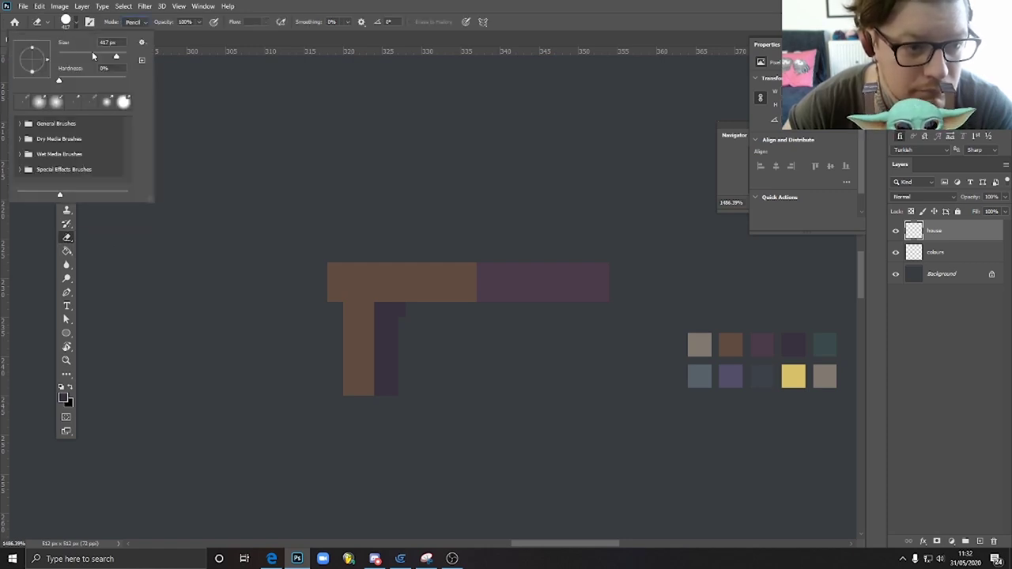
pyautogui.click(417, 313)
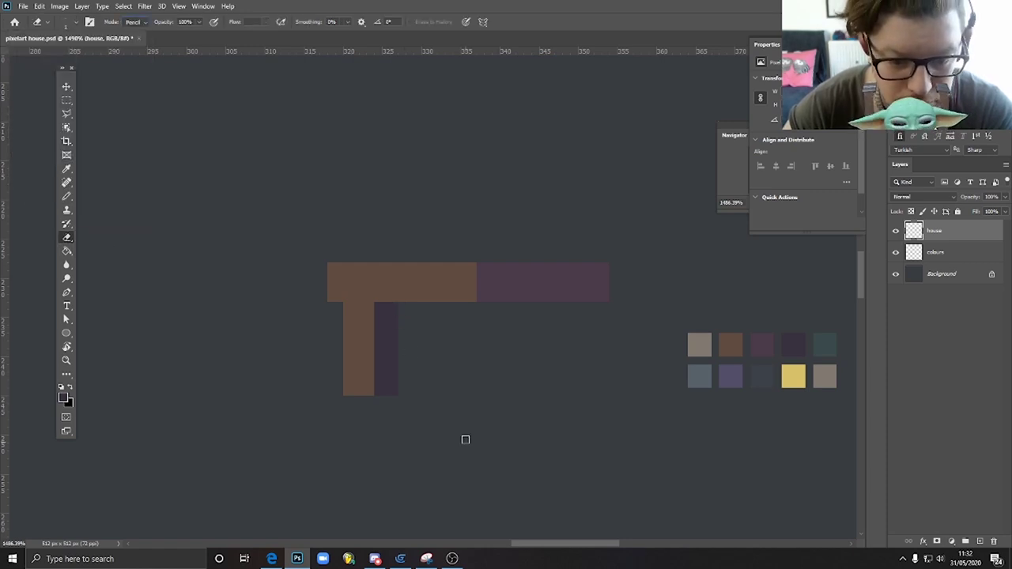
pyautogui.click(67, 197)
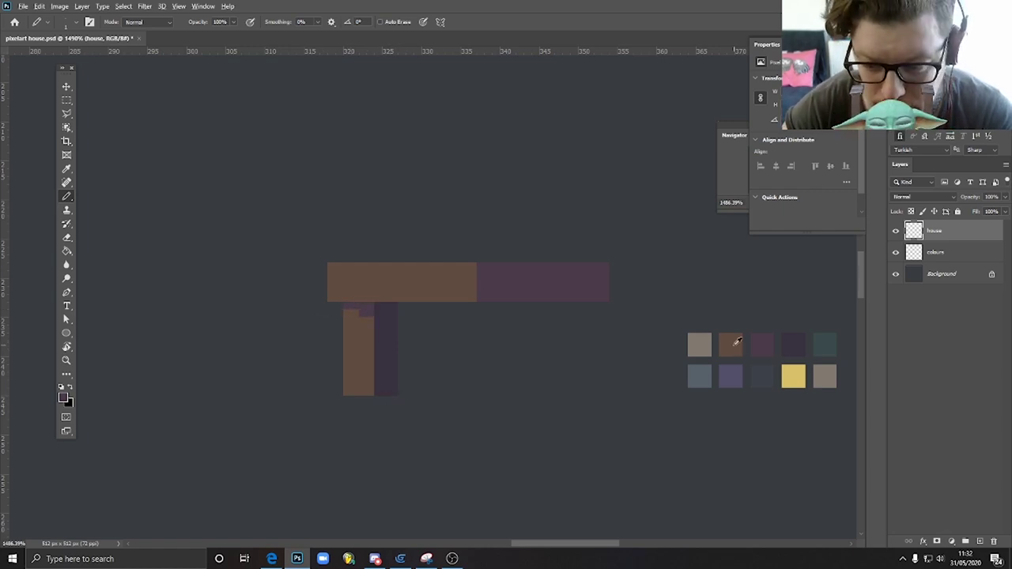
pyautogui.keyDown('alt'); pyautogui.click(736, 341); pyautogui.keyUp('alt')
pyautogui.moveTo(355, 399)
pyautogui.mouseDown()
pyautogui.moveTo(354, 453)
pyautogui.moveTo(385, 419)
pyautogui.moveTo(371, 430)
pyautogui.moveTo(374, 464)
pyautogui.moveTo(361, 403)
pyautogui.mouseUp()
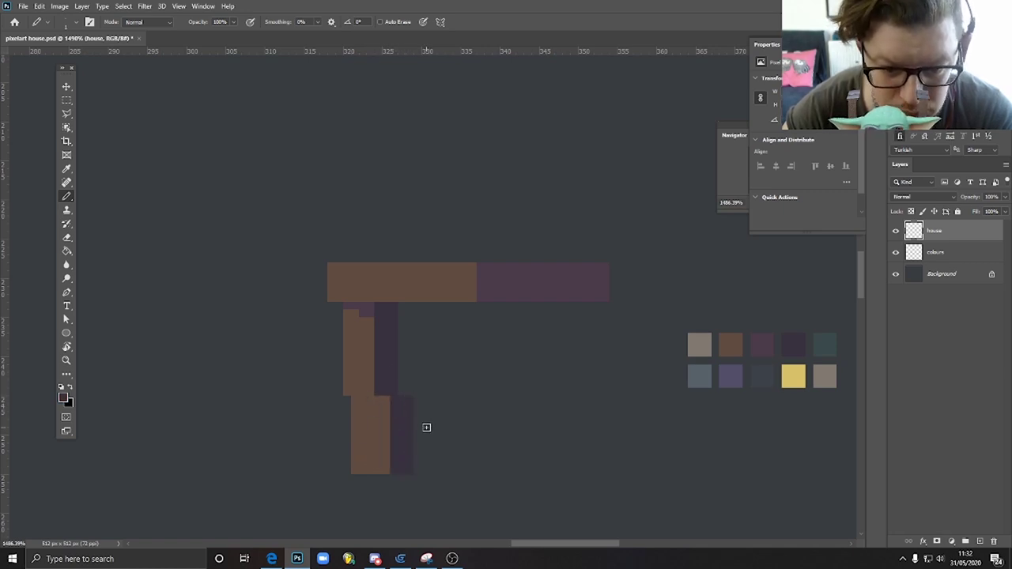
# Step: Trim the post's right edge, add a base row, and select the post and beam end
pyautogui.press('e')
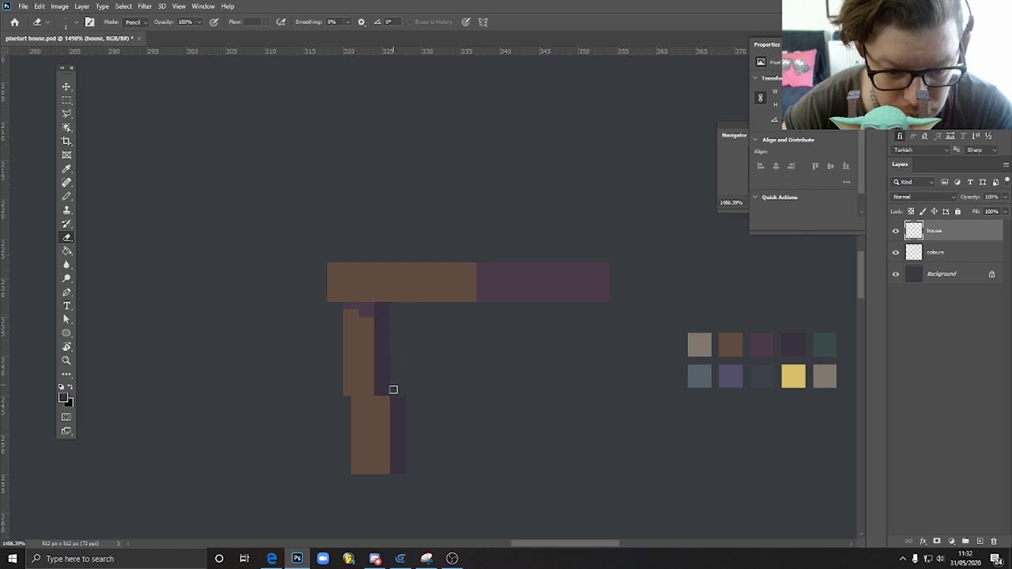
pyautogui.moveTo(387, 398); pyautogui.dragTo(387, 484)
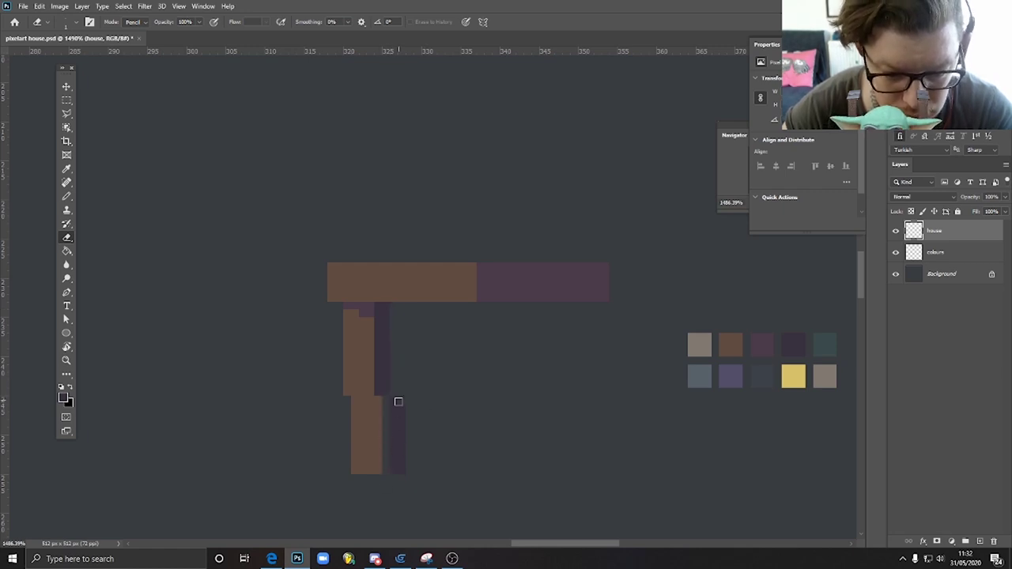
pyautogui.press('b')
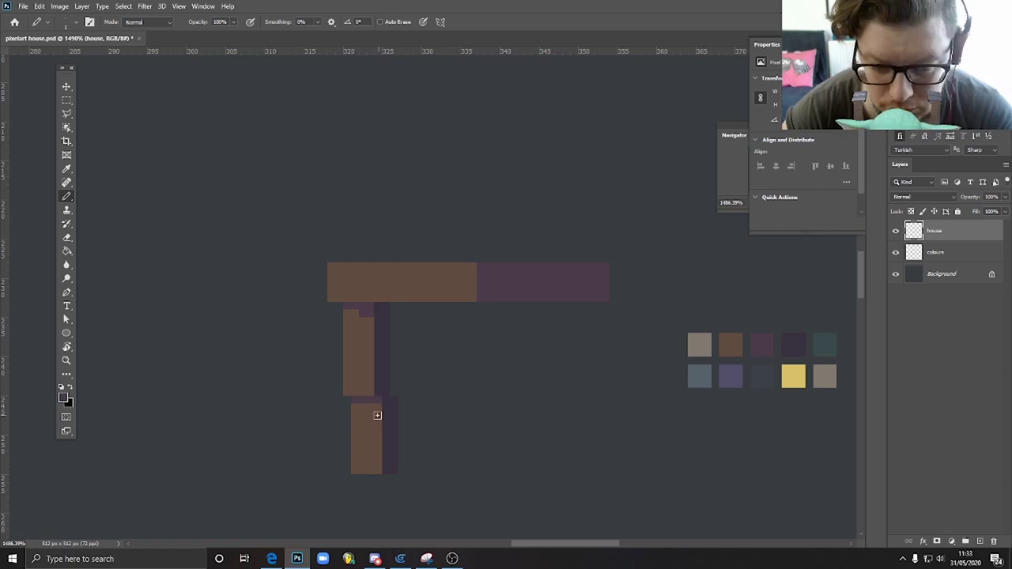
pyautogui.moveTo(354, 477); pyautogui.dragTo(386, 477)
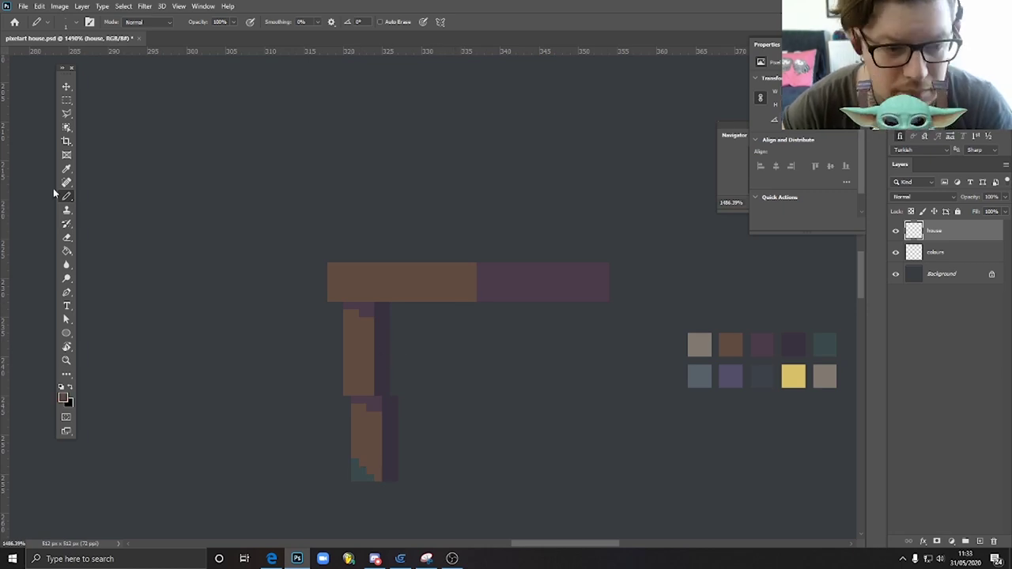
pyautogui.click(67, 100)
pyautogui.moveTo(305, 213); pyautogui.dragTo(428, 538)
# Step: Shift the post and beam end left and tidy the purple beam's right end
pyautogui.press('v')
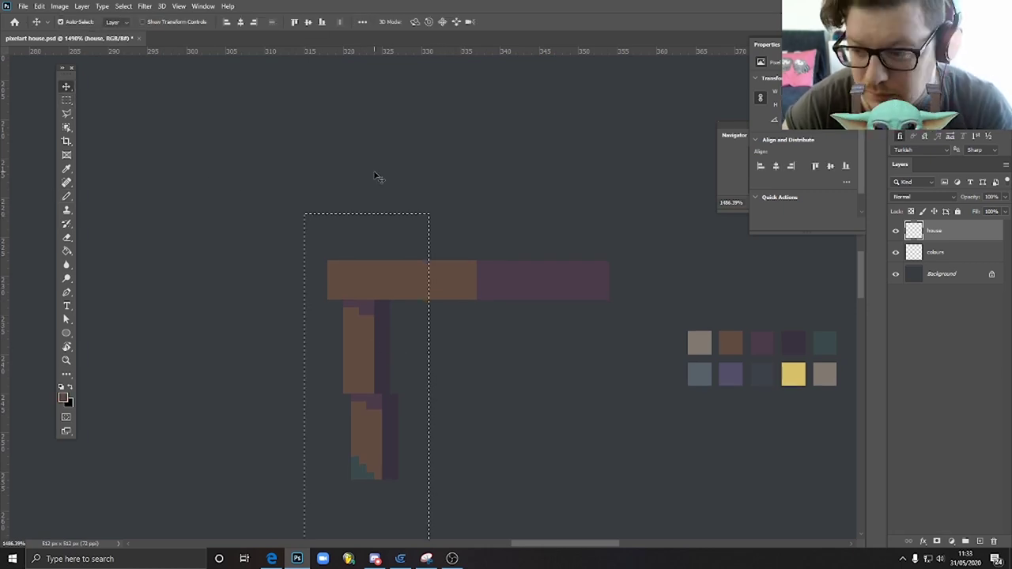
pyautogui.moveTo(387, 280)
pyautogui.mouseDown()
pyautogui.moveTo(349, 279)
pyautogui.moveTo(395, 282)
pyautogui.mouseUp()
pyautogui.hotkey('ctrl', 'd')
pyautogui.click(67, 197)
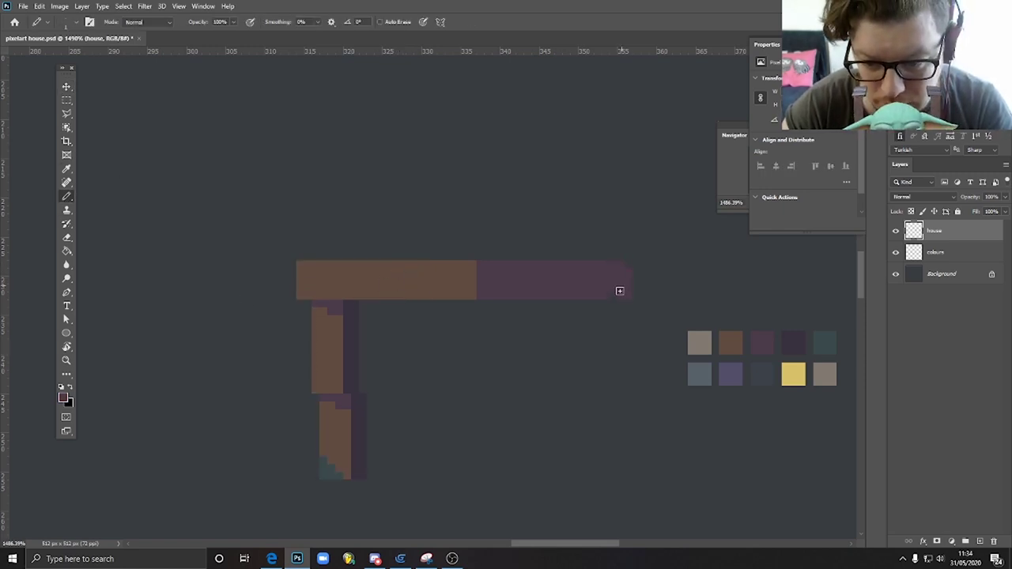
pyautogui.press('e')
pyautogui.moveTo(629, 265); pyautogui.dragTo(630, 302)
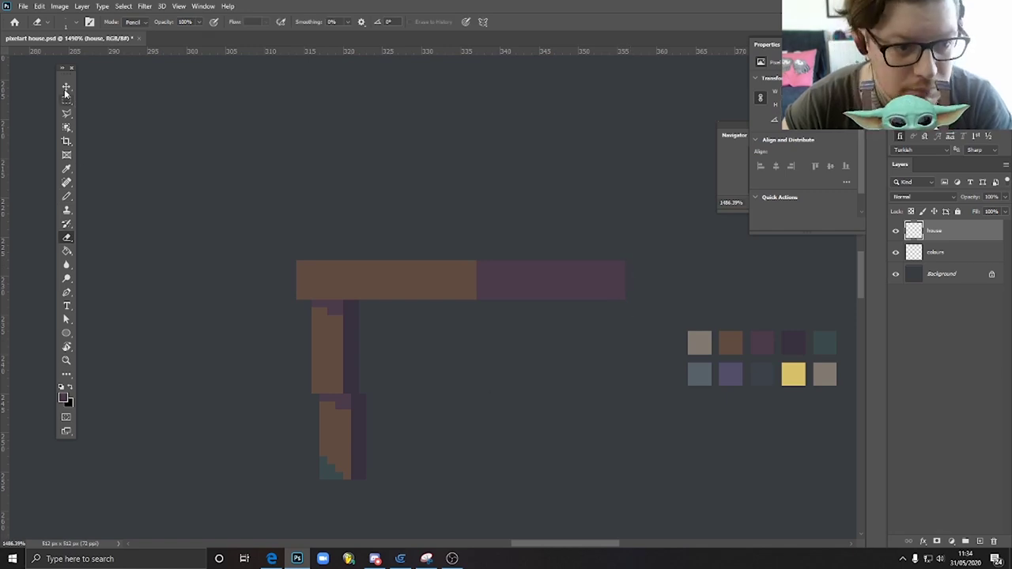
# Step: Copy the left post to a new layer with Ctrl+J and place it further right
pyautogui.press('m')
pyautogui.moveTo(297, 301); pyautogui.dragTo(388, 476)
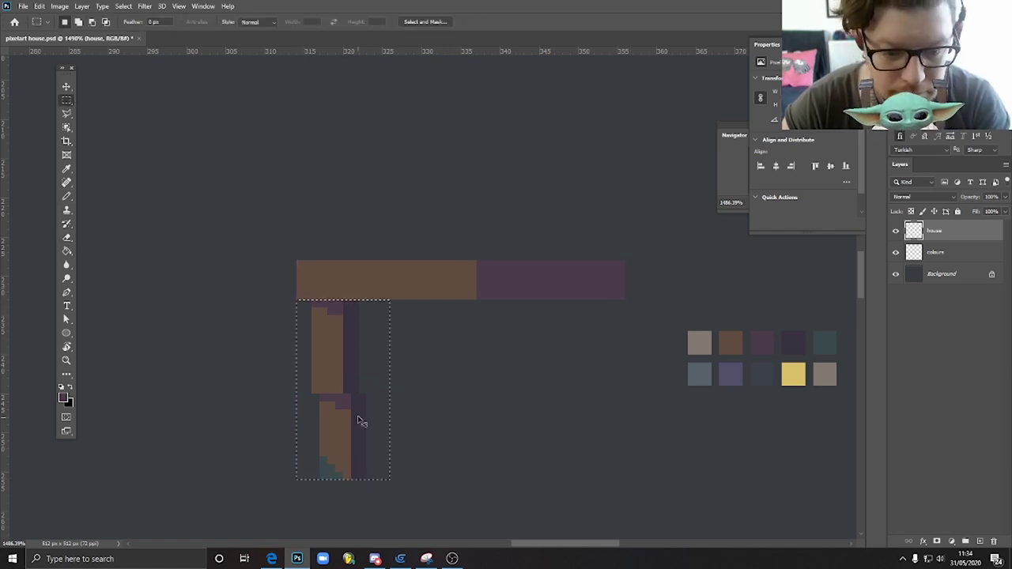
pyautogui.hotkey('ctrl', 'j')
pyautogui.press('v')
pyautogui.moveTo(332, 327); pyautogui.dragTo(476, 338)
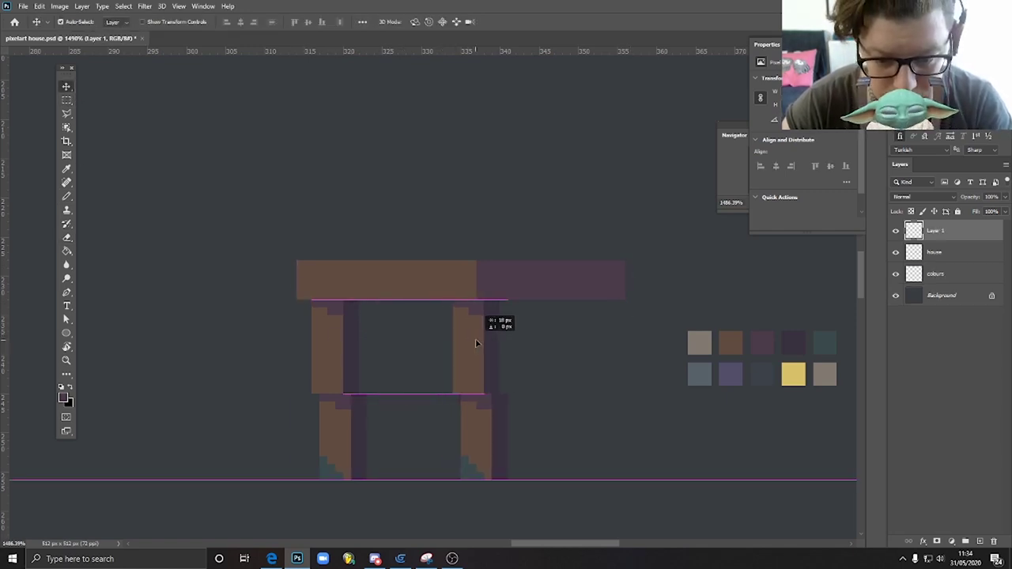
# Step: Reposition the second post's lower piece to line up beneath it
pyautogui.press('m')
pyautogui.moveTo(445, 393); pyautogui.dragTo(545, 535)
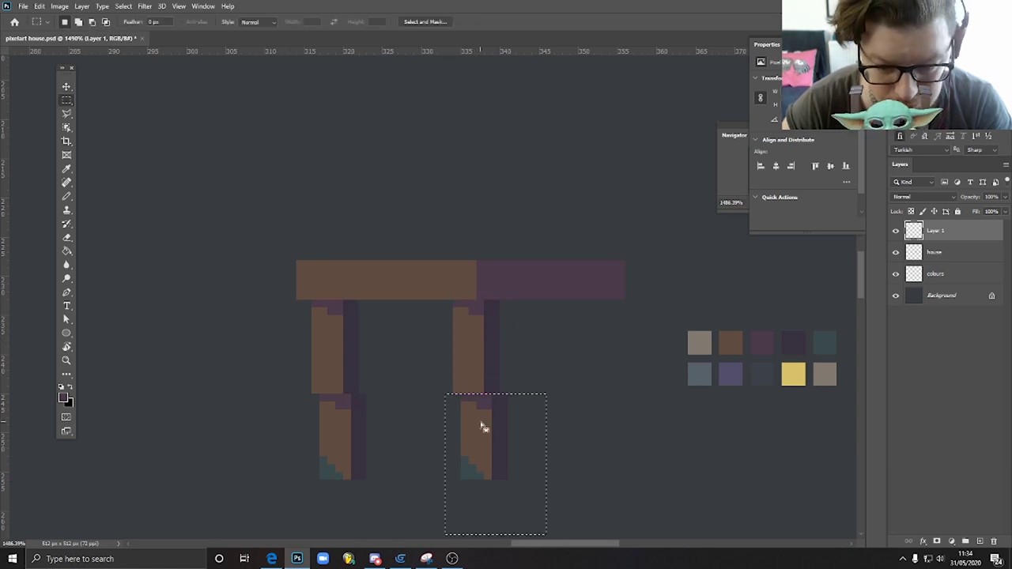
pyautogui.press('v')
pyautogui.moveTo(479, 411); pyautogui.dragTo(456, 411)
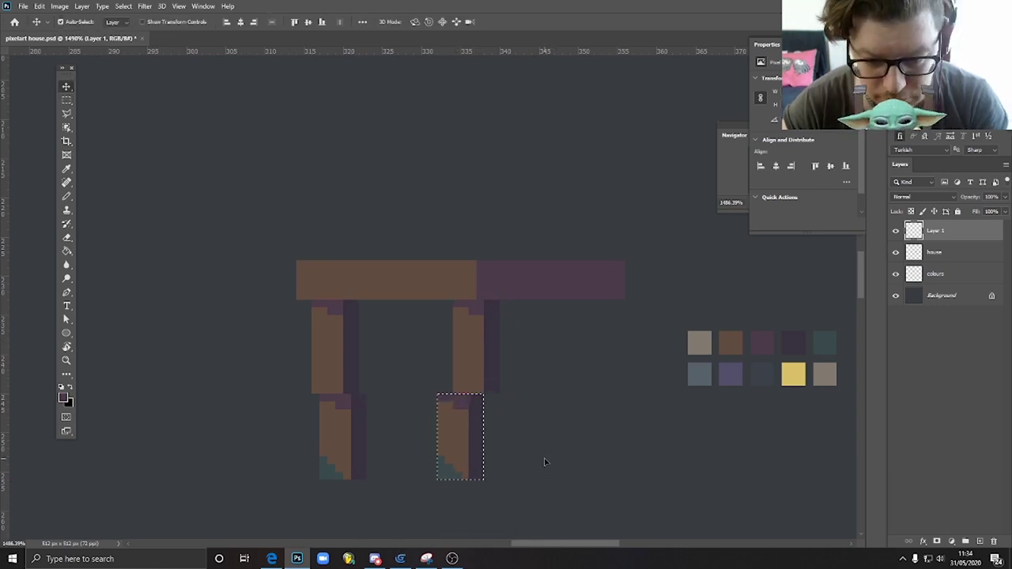
pyautogui.hotkey('ctrl', 'd')
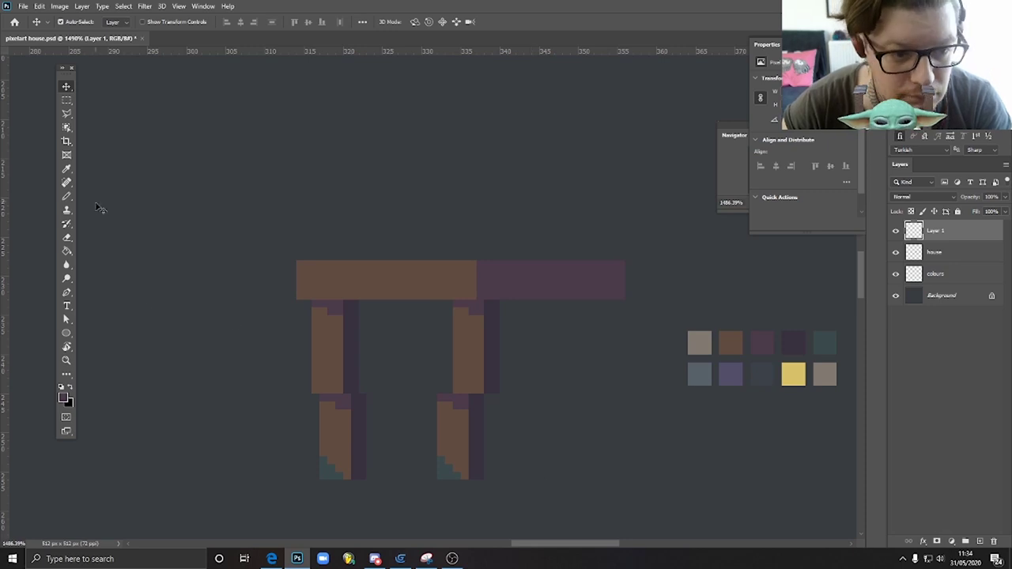
pyautogui.click(66, 99)
pyautogui.moveTo(434, 394); pyautogui.dragTo(500, 486)
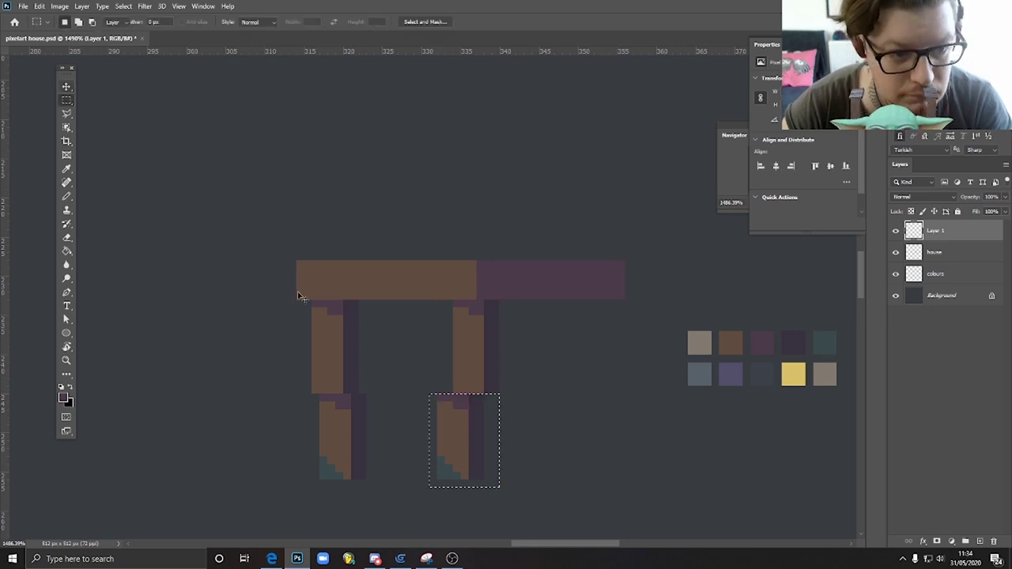
pyautogui.press('v')
pyautogui.moveTo(454, 421); pyautogui.dragTo(481, 421)
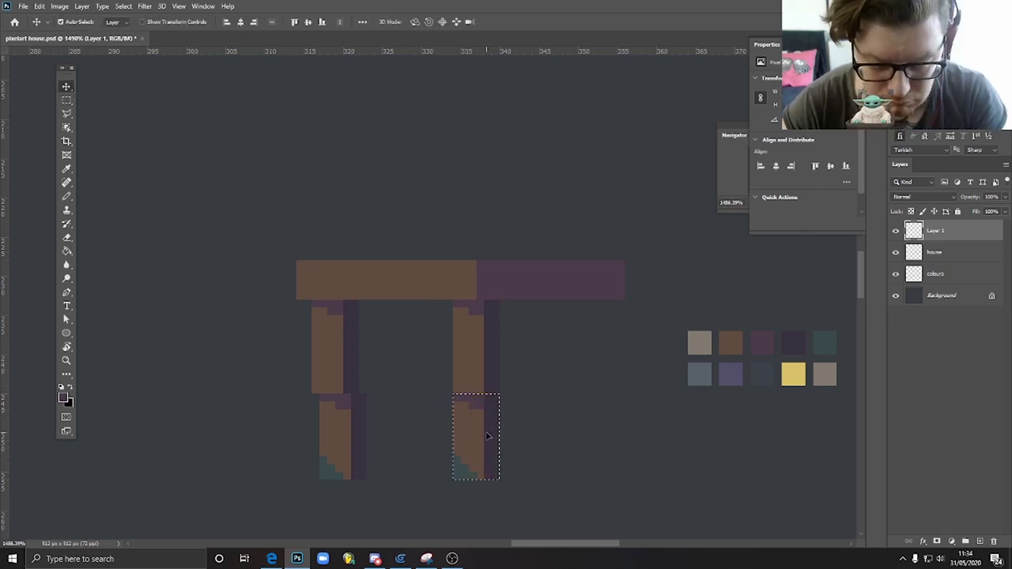
pyautogui.press('Left')
pyautogui.hotkey('ctrl', 'd')
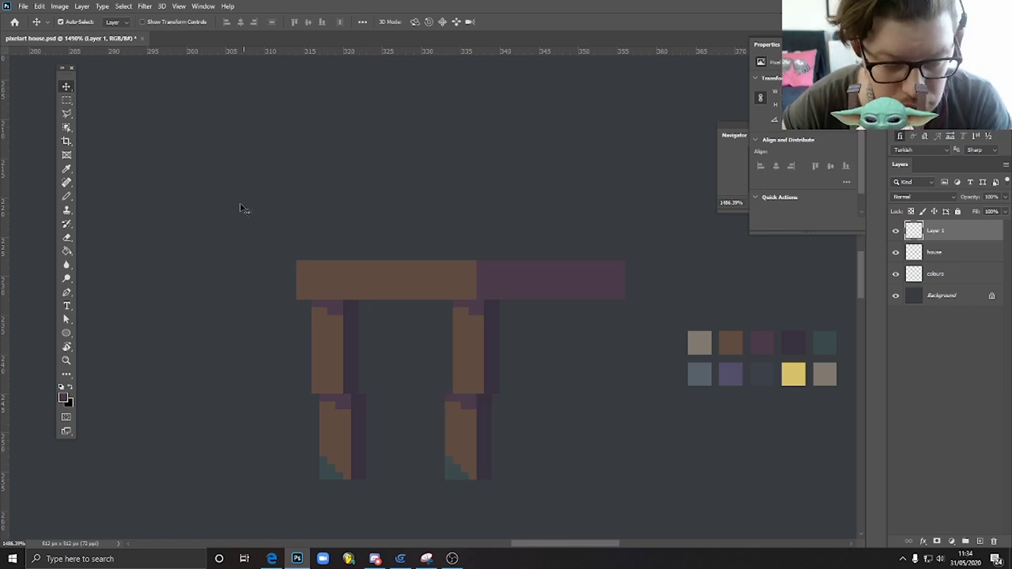
# Step: Recolour the middle post's base, shade the right post, widen the roof, and paint a ground line
pyautogui.press('b')
pyautogui.moveTo(452, 453); pyautogui.dragTo(447, 474)
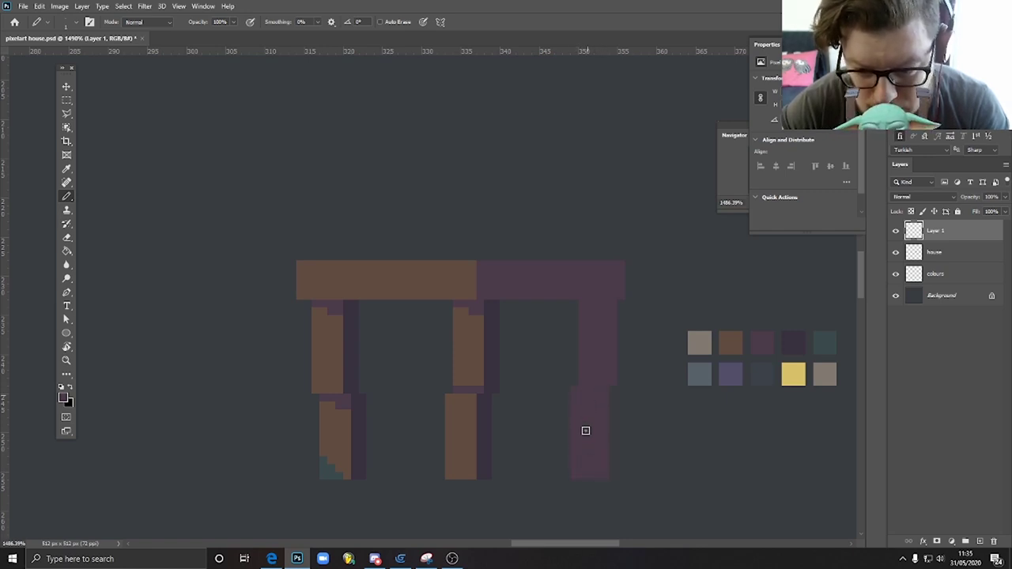
pyautogui.moveTo(582, 304); pyautogui.dragTo(574, 458)
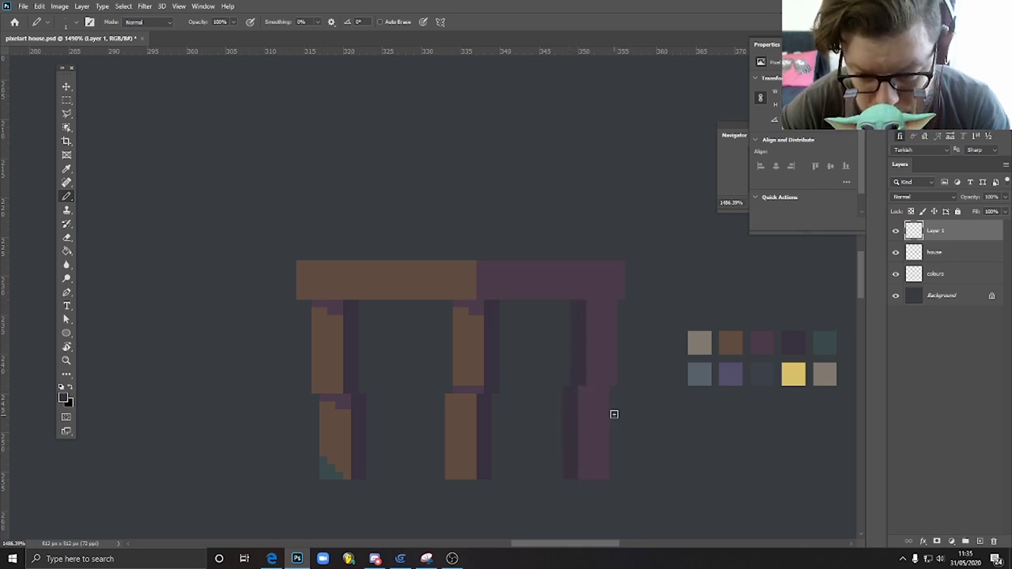
pyautogui.moveTo(586, 305); pyautogui.dragTo(605, 304)
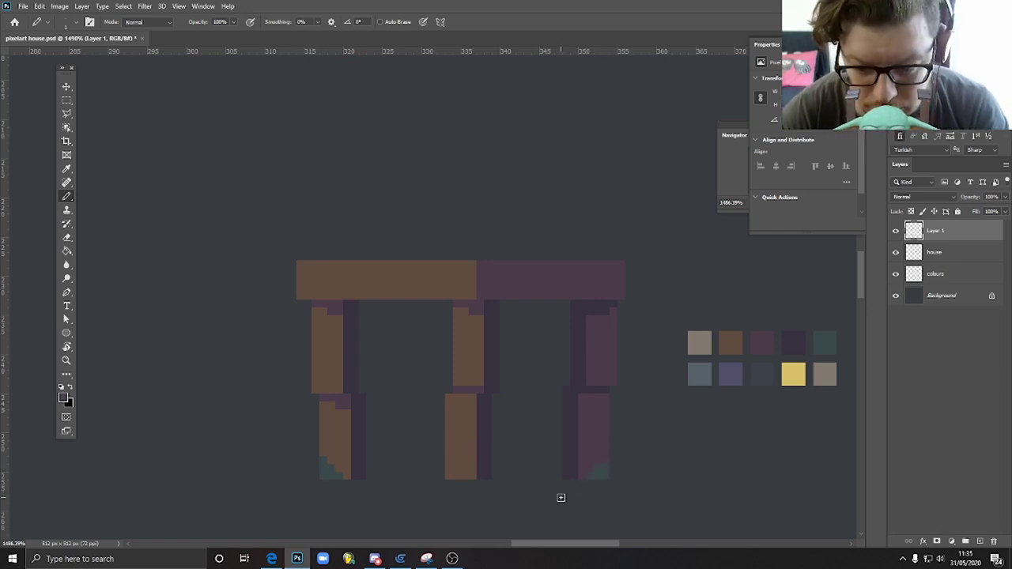
pyautogui.moveTo(629, 265); pyautogui.dragTo(628, 297)
pyautogui.moveTo(369, 474); pyautogui.dragTo(557, 474)
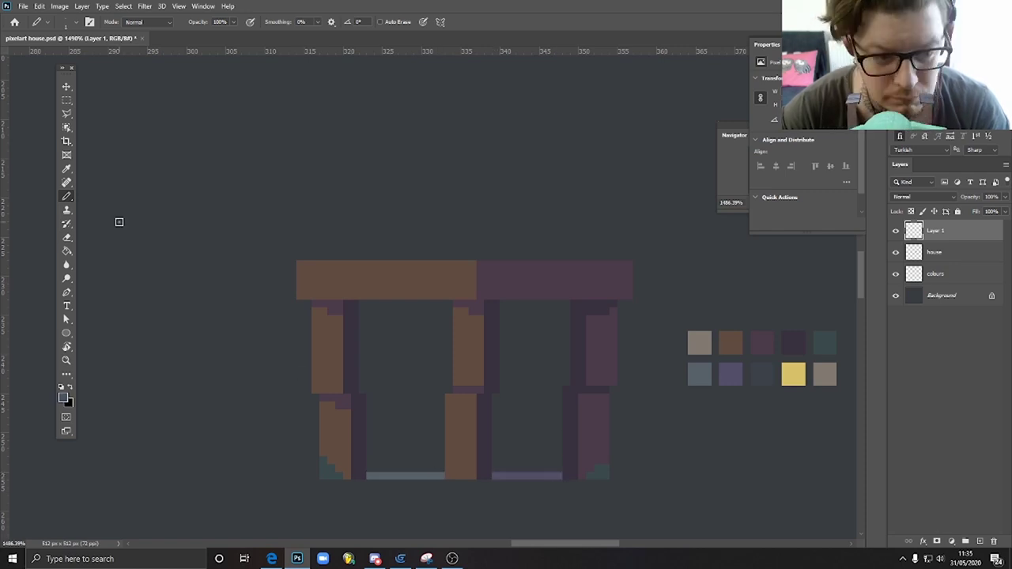
# Step: Merge the house layer into Layer 1 after testing and undoing several fills
pyautogui.press('g')
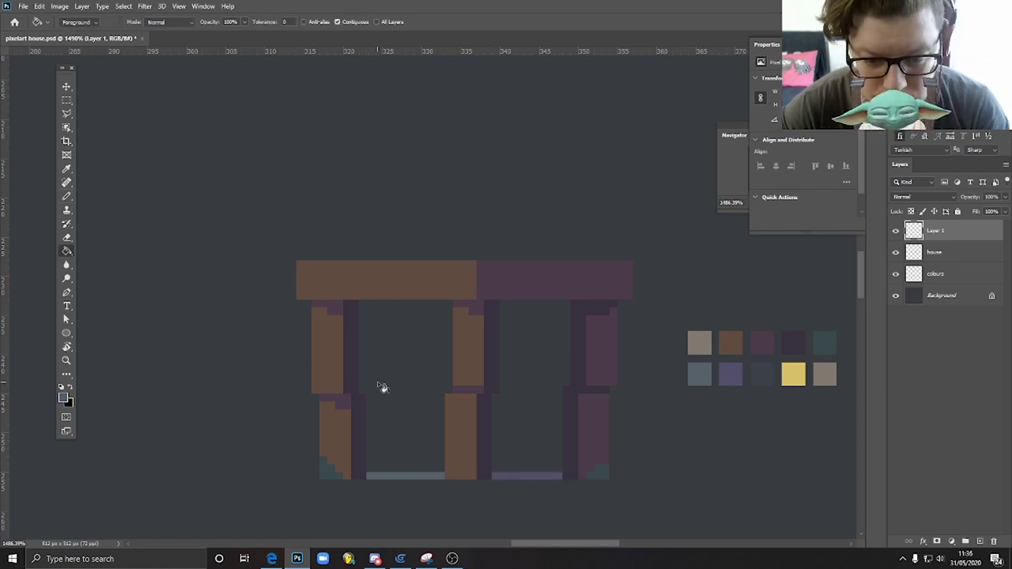
pyautogui.click(382, 387)
pyautogui.hotkey('ctrl', 'z')
pyautogui.click(415, 399)
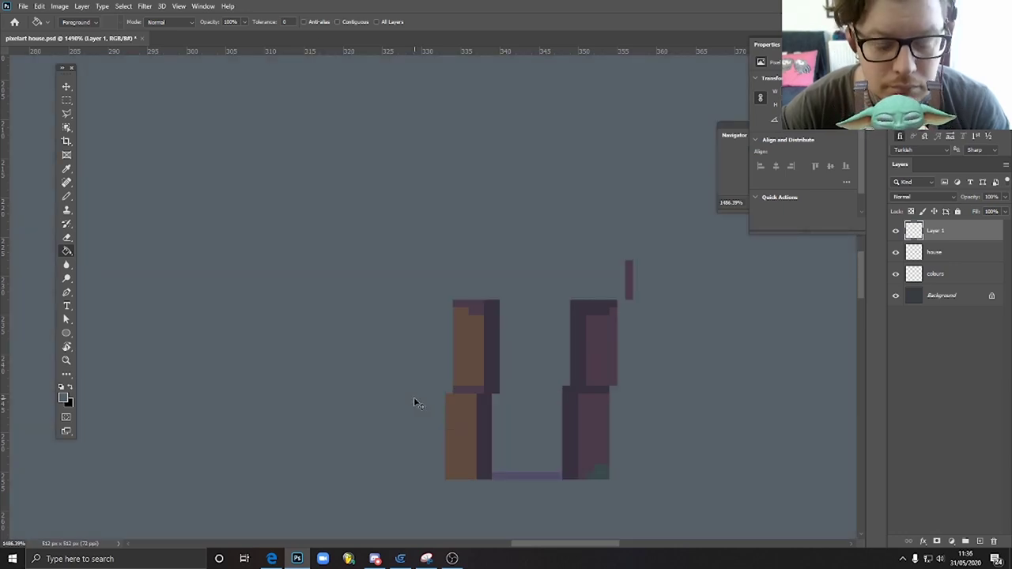
pyautogui.hotkey('ctrl', 'z')
pyautogui.keyDown('shift'); pyautogui.click(957, 253); pyautogui.keyUp('shift')
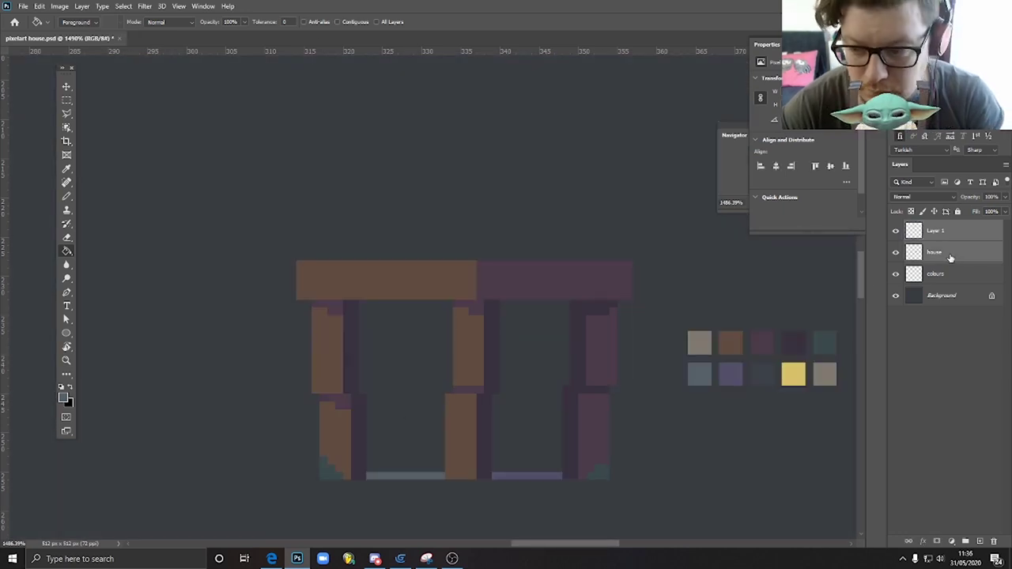
pyautogui.hotkey('ctrl', 'e')
pyautogui.click(399, 443)
pyautogui.hotkey('ctrl', 'z')
pyautogui.click(896, 231)
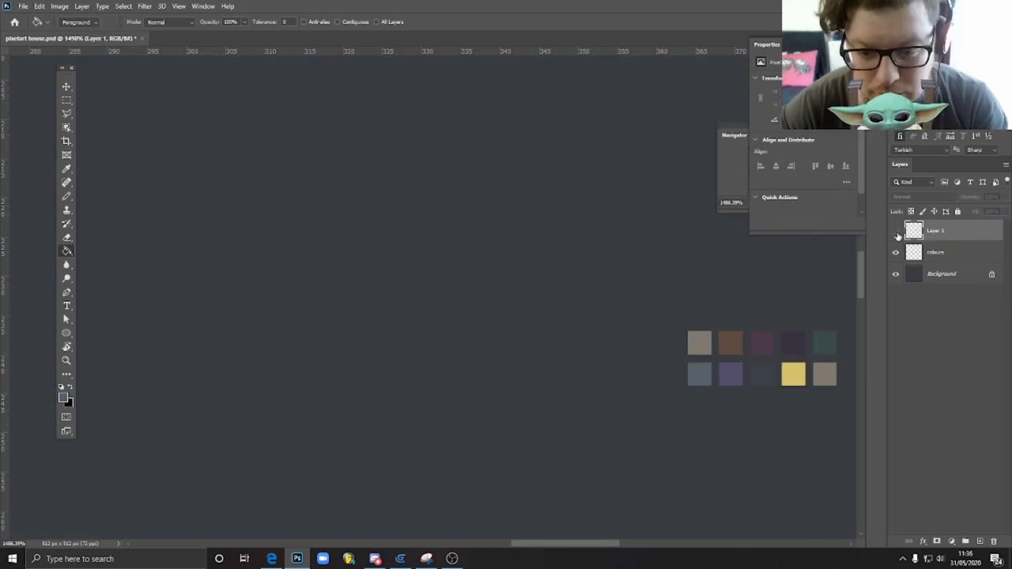
# Step: With Contiguous on, fill the left opening blue-grey and the right opening purple
pyautogui.click(353, 24)
pyautogui.click(412, 362)
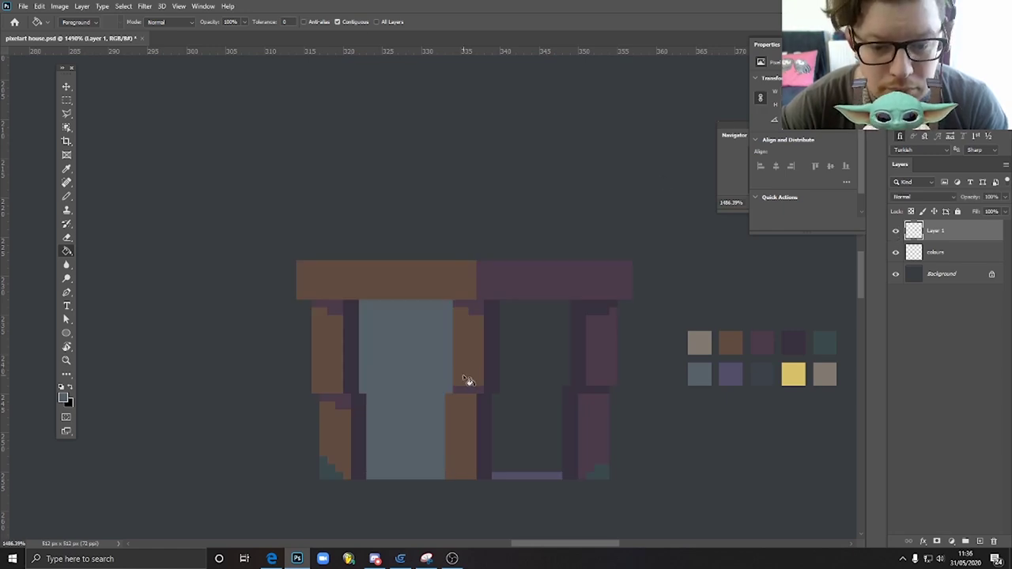
pyautogui.keyDown('alt'); pyautogui.click(536, 474); pyautogui.keyUp('alt')
pyautogui.click(547, 390)
# Step: Rename the layer 'base', add a new layer, and draw a brown bar across the blue-grey opening
pyautogui.press('v')
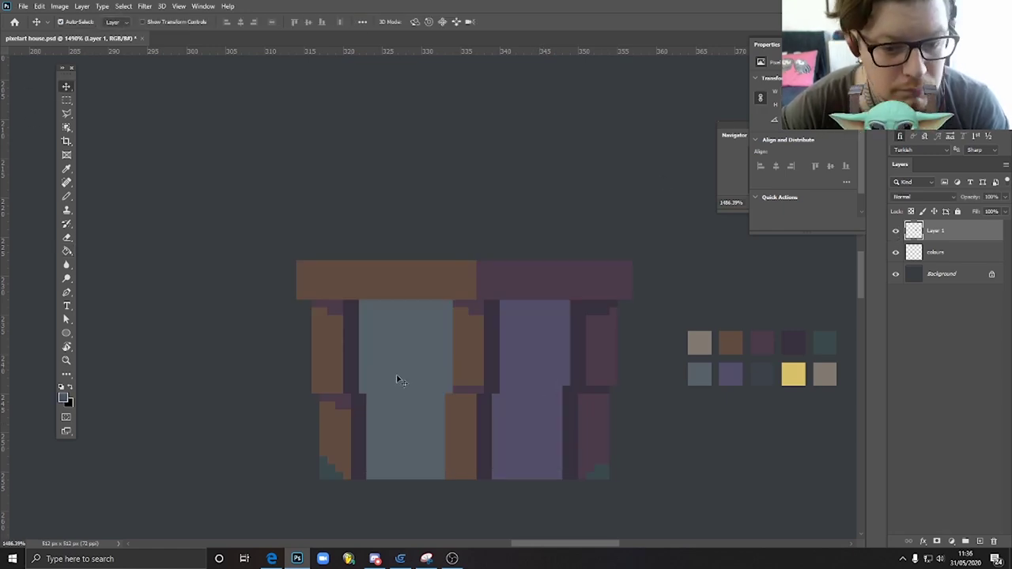
pyautogui.press('b')
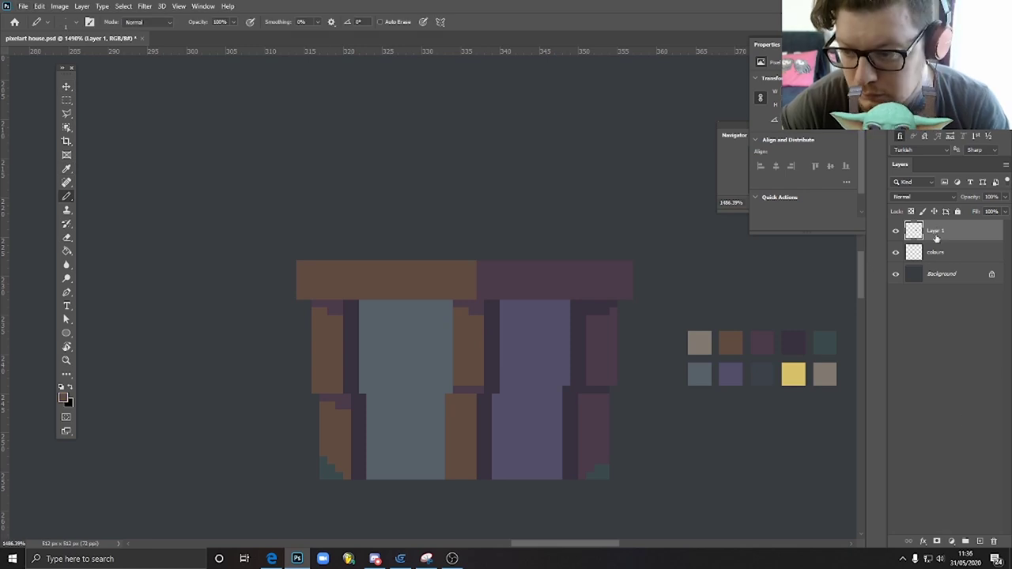
pyautogui.doubleClick(935, 230)
pyautogui.write('base')
pyautogui.press('Return')
pyautogui.hotkey('ctrl', 'shift', 'alt', 'n')
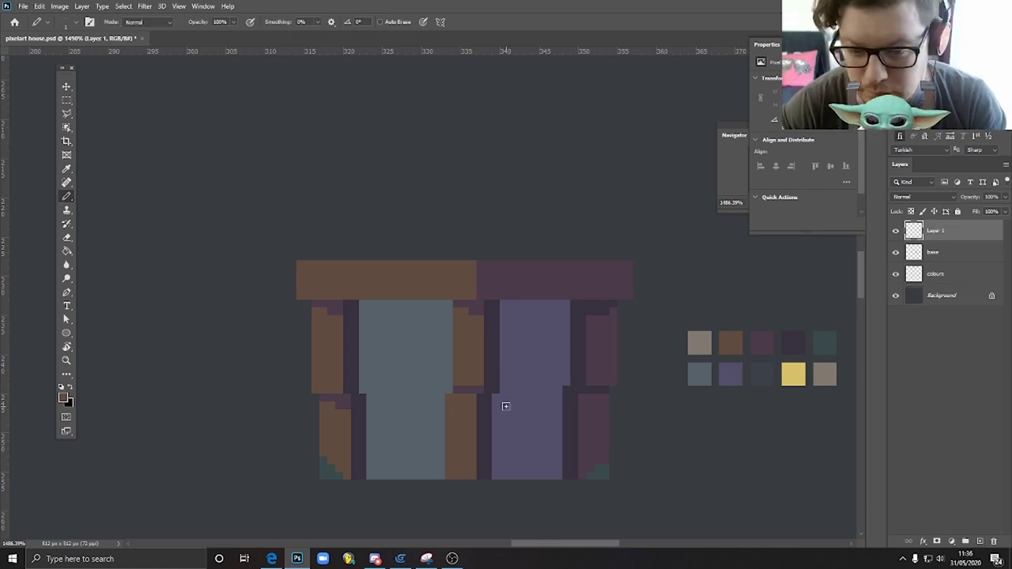
pyautogui.moveTo(371, 350)
pyautogui.mouseDown()
pyautogui.moveTo(427, 350)
pyautogui.moveTo(427, 366)
pyautogui.moveTo(401, 356)
pyautogui.moveTo(440, 350)
pyautogui.mouseUp()
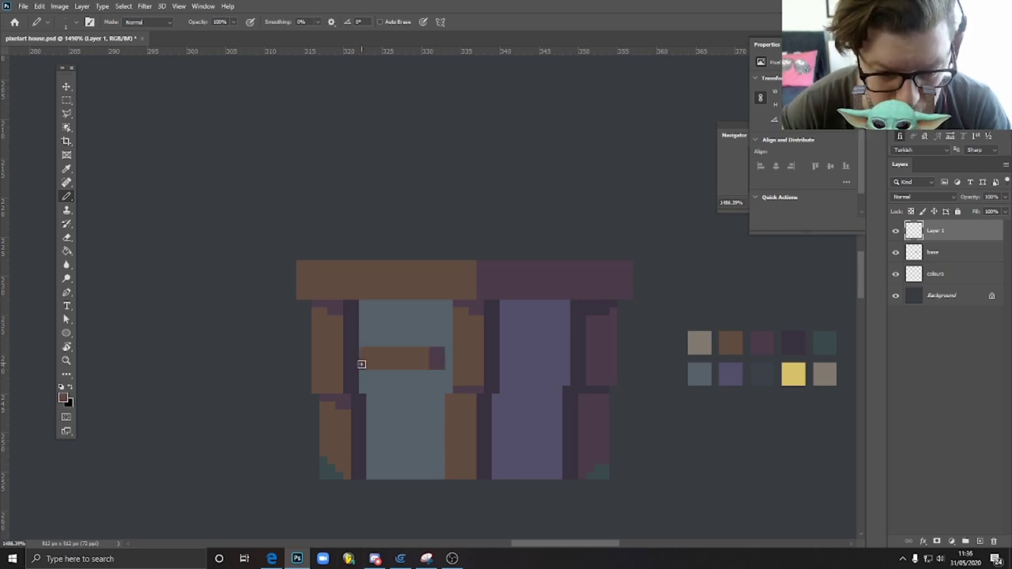
# Step: Draw the brown window frame's sides, bottom bar and inner strips with a dark purple right edge
pyautogui.moveTo(374, 367)
pyautogui.mouseDown()
pyautogui.moveTo(371, 405)
pyautogui.moveTo(375, 372)
pyautogui.moveTo(424, 409)
pyautogui.moveTo(435, 372)
pyautogui.moveTo(431, 416)
pyautogui.mouseUp()
pyautogui.keyDown('alt'); pyautogui.click(435, 366); pyautogui.keyUp('alt')
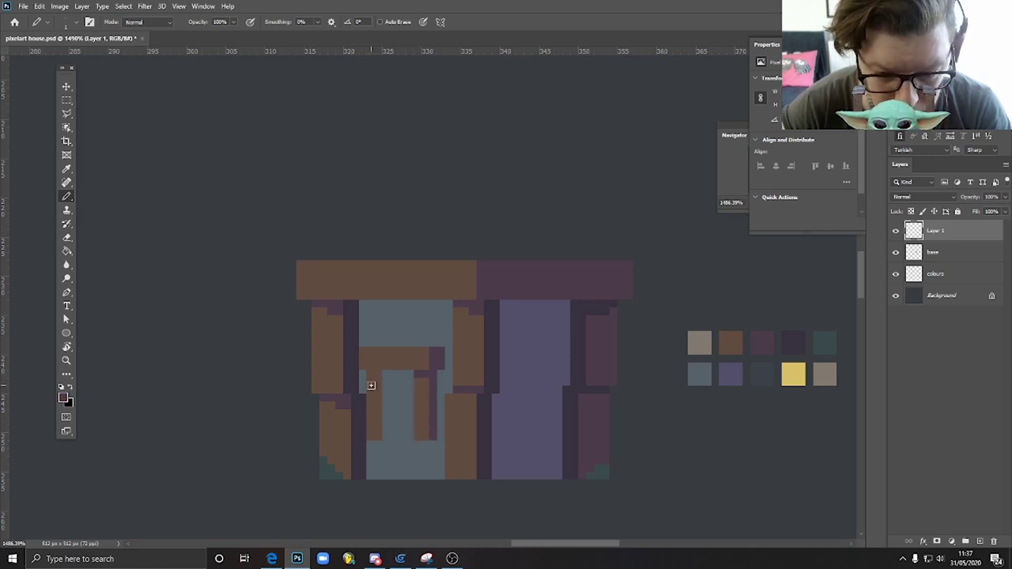
pyautogui.moveTo(361, 440)
pyautogui.mouseDown()
pyautogui.moveTo(434, 448)
pyautogui.moveTo(374, 451)
pyautogui.mouseUp()
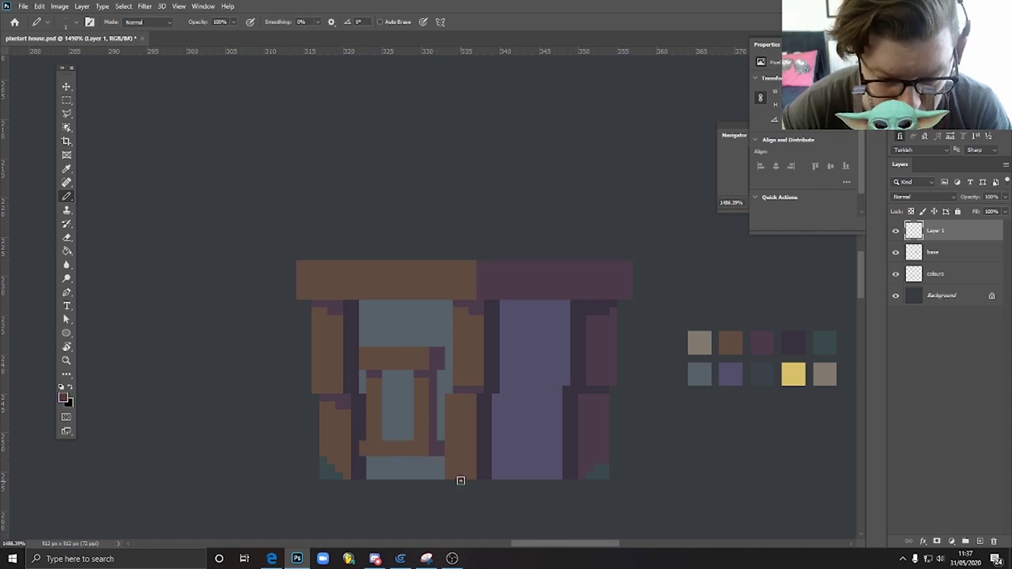
pyautogui.moveTo(439, 374); pyautogui.dragTo(440, 438)
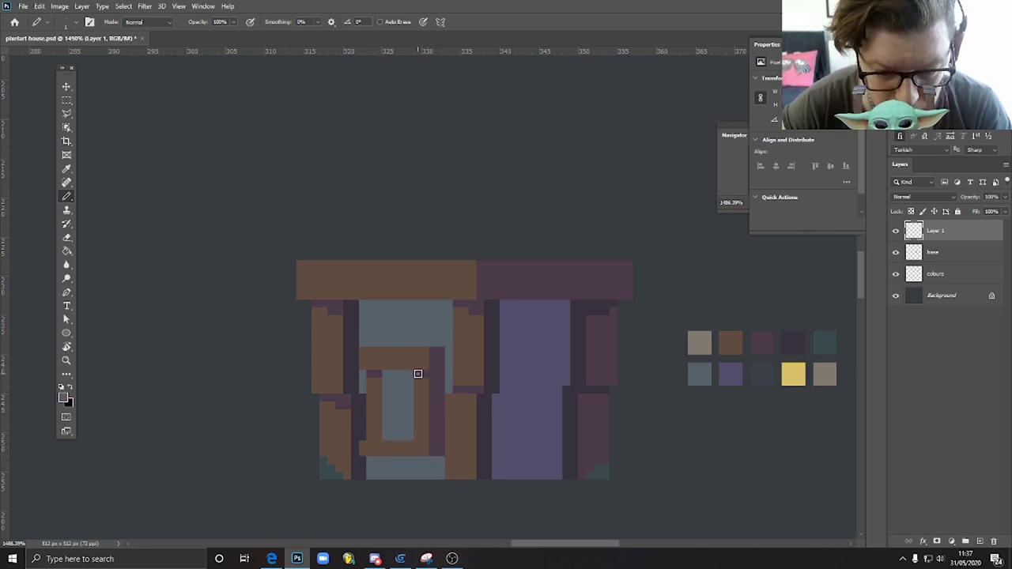
pyautogui.moveTo(418, 374); pyautogui.dragTo(427, 433)
pyautogui.moveTo(434, 390); pyautogui.dragTo(431, 422)
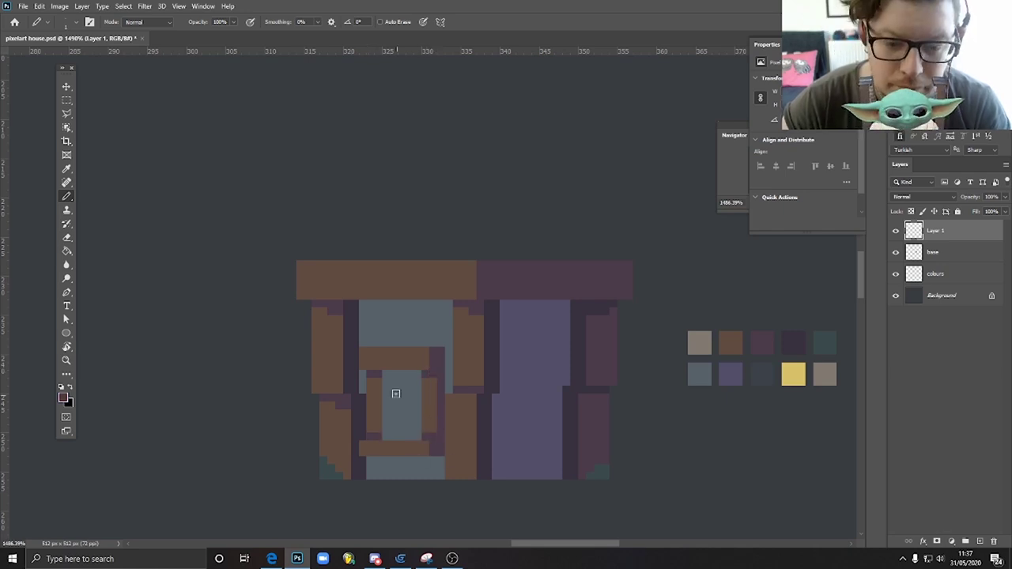
# Step: Shade the frame's inner left edge and fill the window pane dark
pyautogui.moveTo(386, 375); pyautogui.dragTo(387, 437)
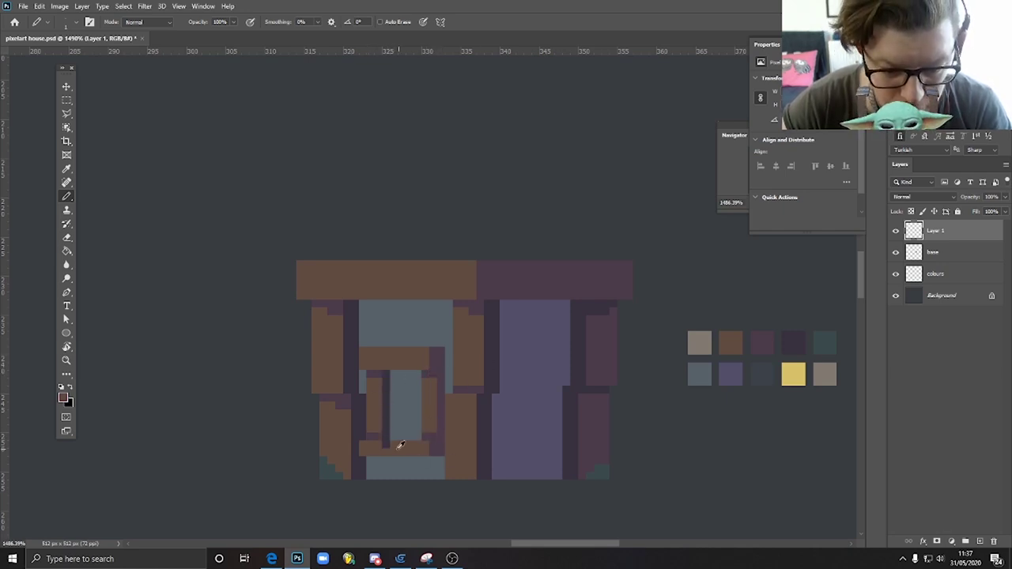
pyautogui.keyDown('alt'); pyautogui.click(366, 399); pyautogui.keyUp('alt')
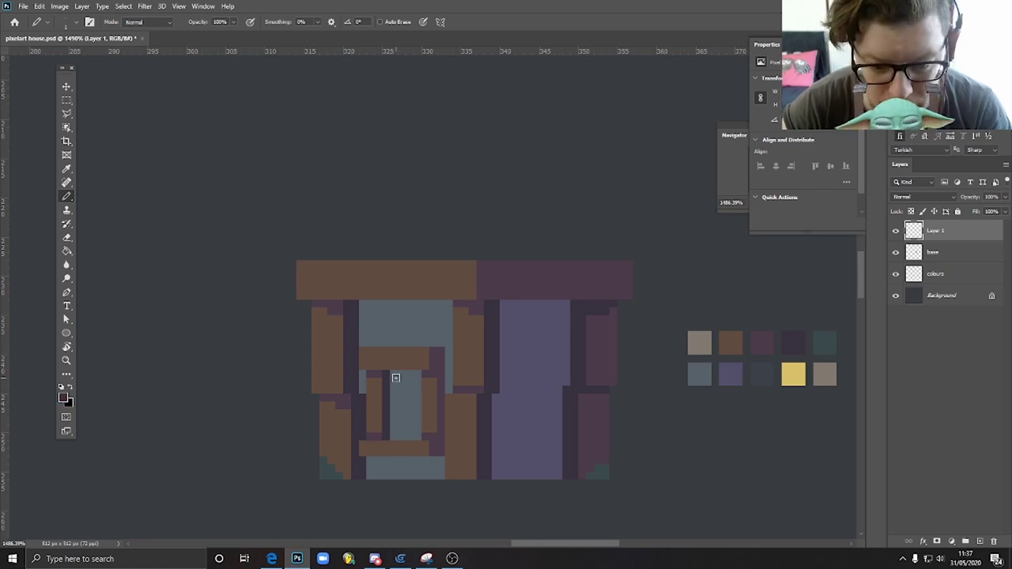
pyautogui.moveTo(416, 373); pyautogui.dragTo(417, 418)
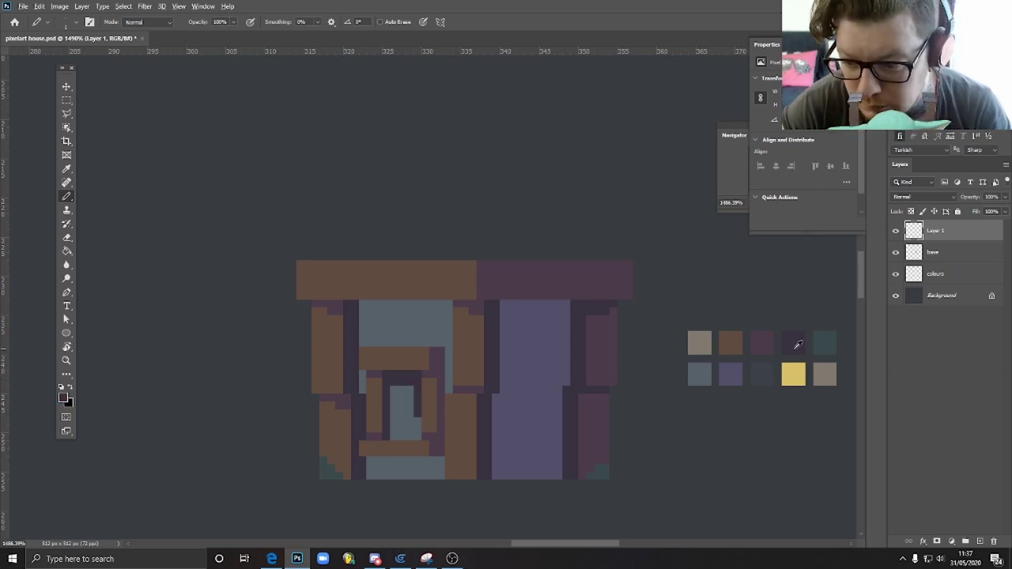
pyautogui.moveTo(401, 379); pyautogui.dragTo(390, 443)
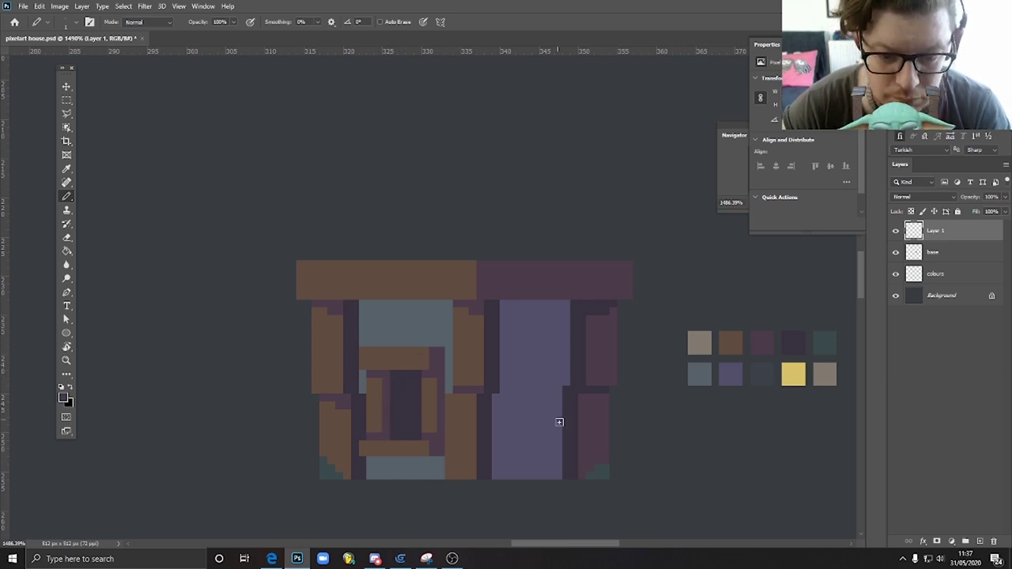
# Step: Raise the window about 20 px and add light beige details above it and beside it
pyautogui.press('v')
pyautogui.moveTo(399, 383); pyautogui.dragTo(399, 367)
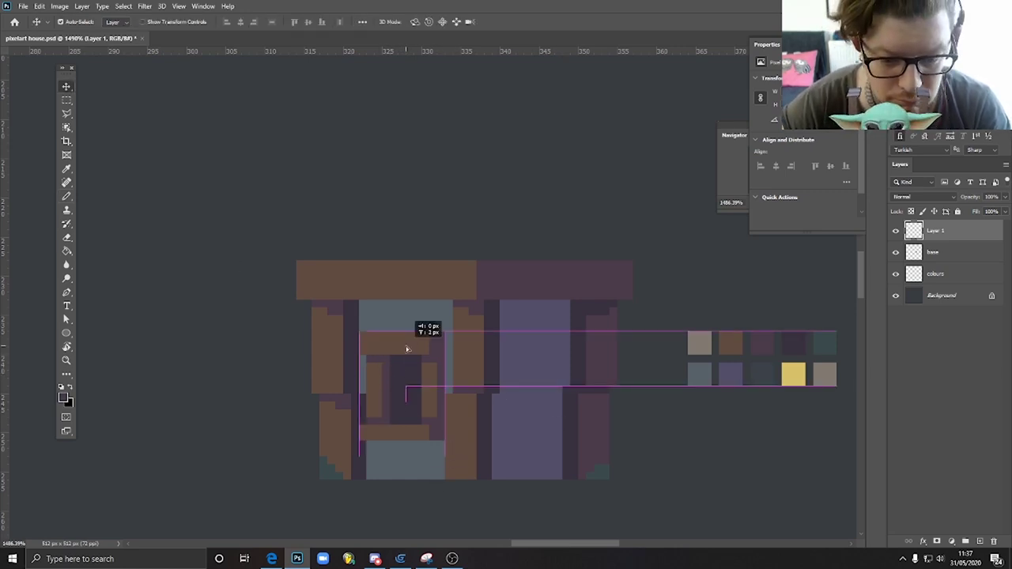
pyautogui.click(66, 198)
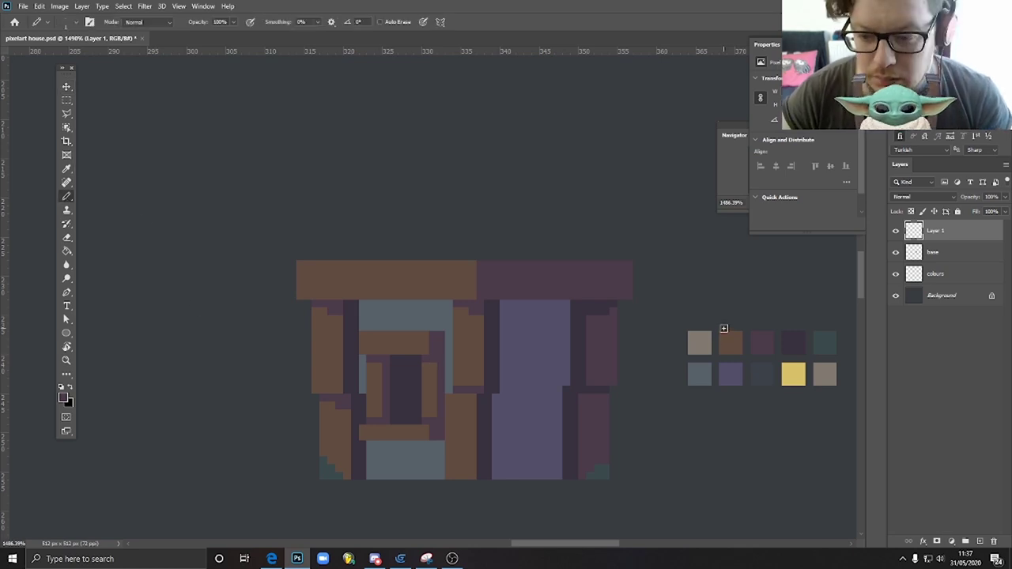
pyautogui.keyDown('alt'); pyautogui.click(697, 342); pyautogui.keyUp('alt')
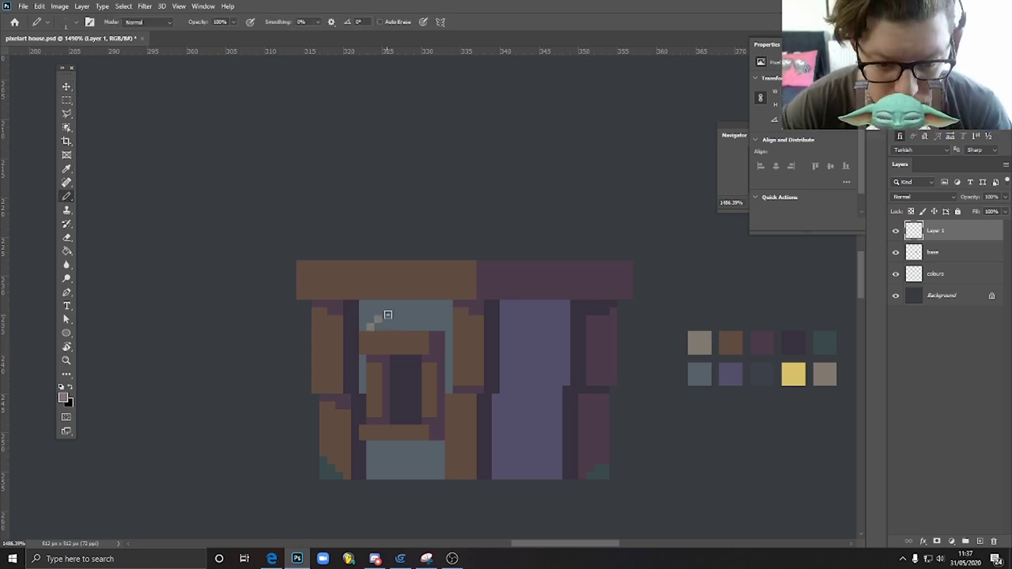
pyautogui.moveTo(387, 315)
pyautogui.mouseDown()
pyautogui.moveTo(427, 310)
pyautogui.moveTo(428, 319)
pyautogui.mouseUp()
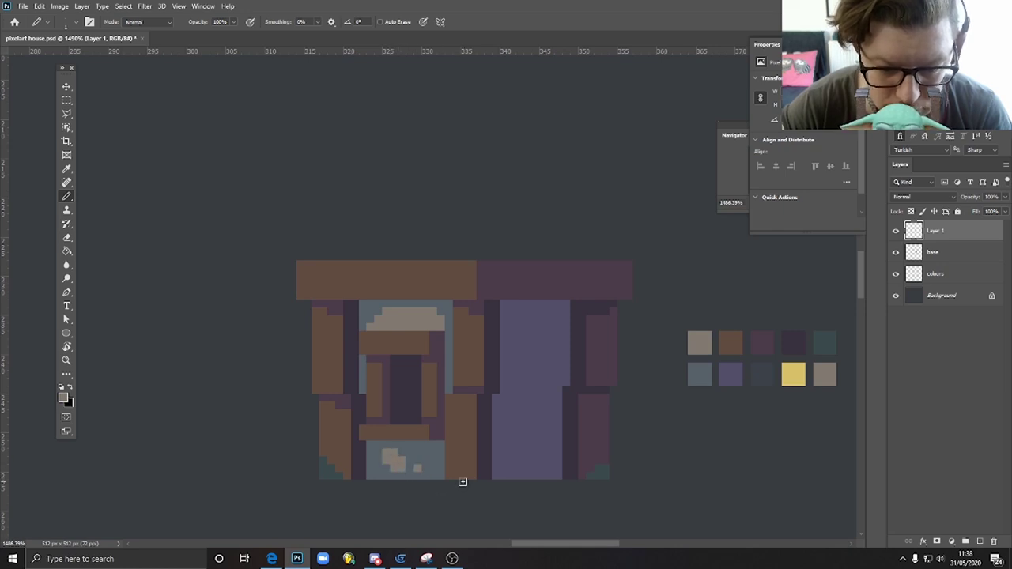
pyautogui.scroll(-1, 485, 463)
pyautogui.scroll(-2, 463, 440)
pyautogui.scroll(2, 502, 403)
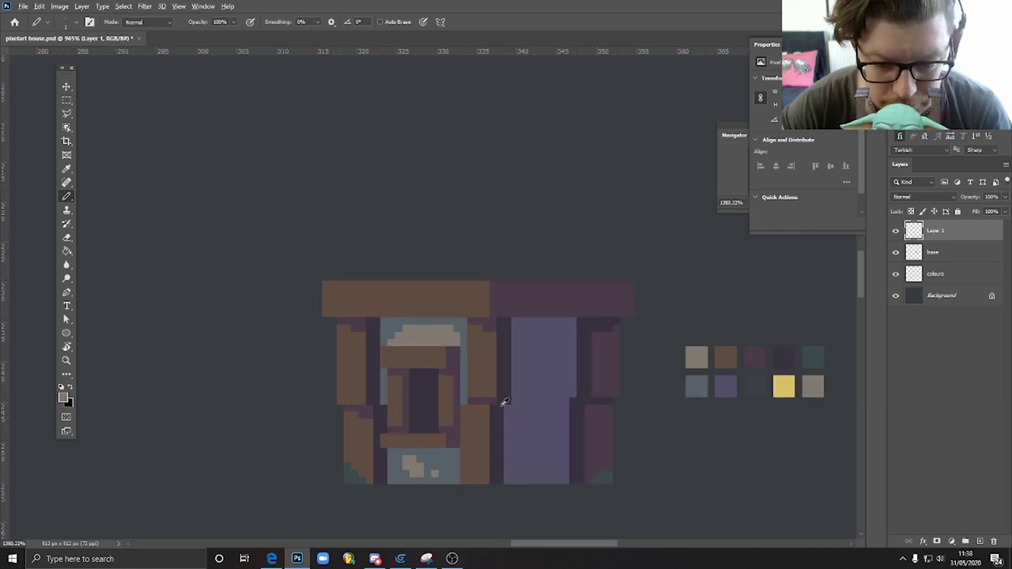
pyautogui.scroll(1, 469, 379)
pyautogui.moveTo(452, 355); pyautogui.dragTo(457, 434)
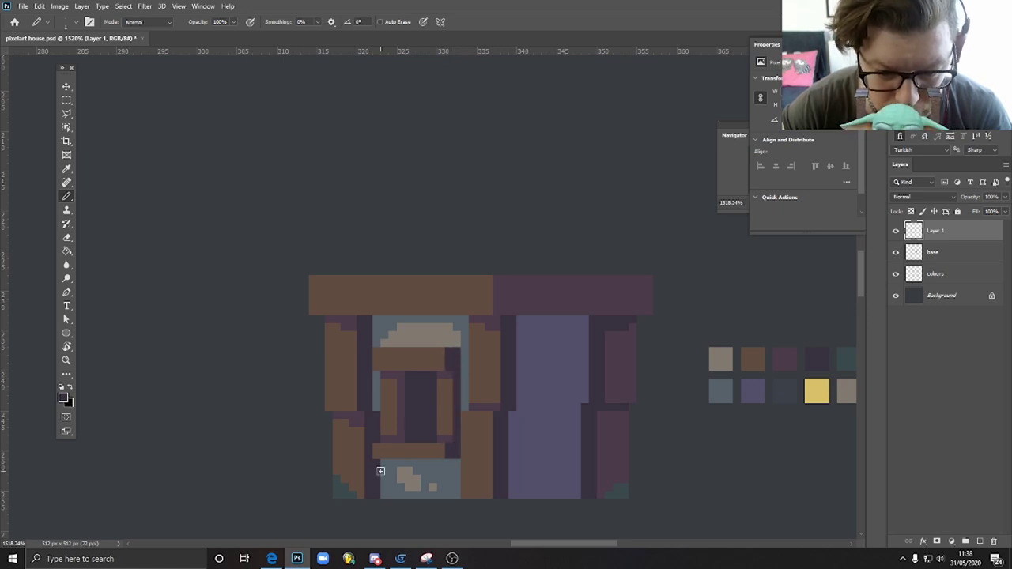
# Step: Fill the window pane with the yellow swatch so it looks lit
pyautogui.keyDown('alt'); pyautogui.click(817, 390); pyautogui.keyUp('alt')
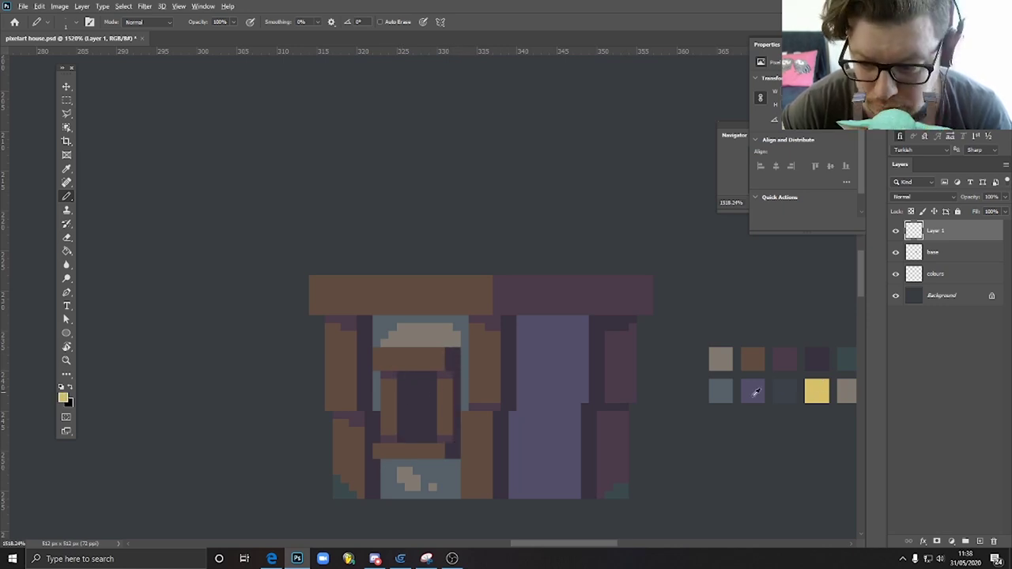
pyautogui.moveTo(409, 373)
pyautogui.mouseDown()
pyautogui.moveTo(420, 437)
pyautogui.moveTo(428, 377)
pyautogui.moveTo(424, 407)
pyautogui.mouseUp()
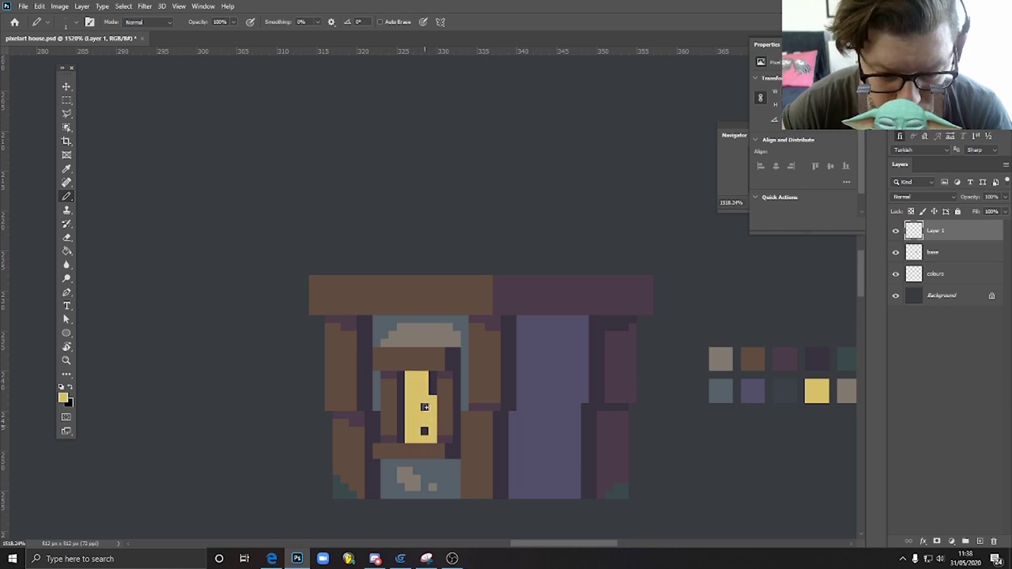
pyautogui.click(432, 376)
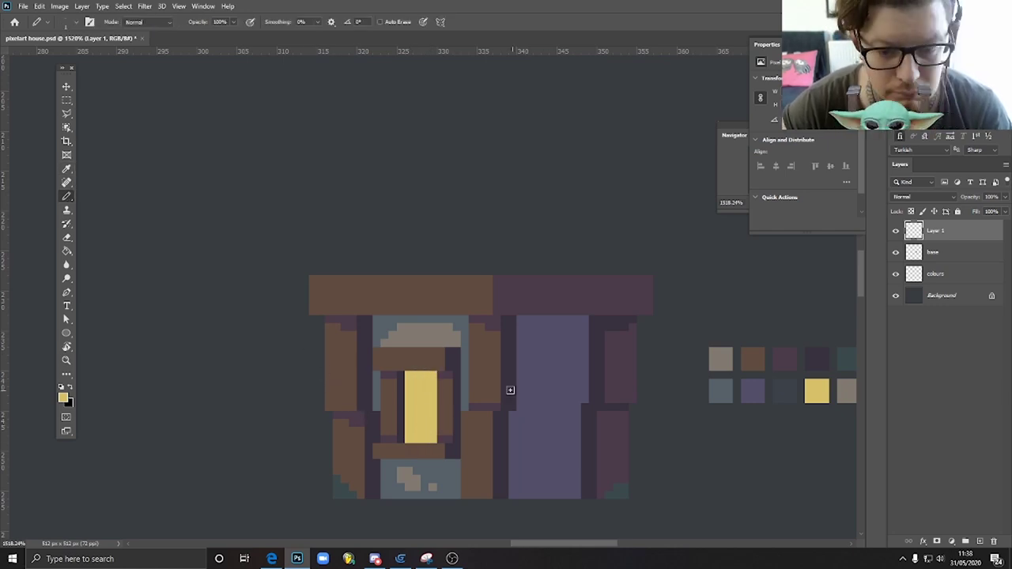
# Step: Rename the layer 'window' and add a new top layer named 'door'
pyautogui.doubleClick(934, 231)
pyautogui.write('window')
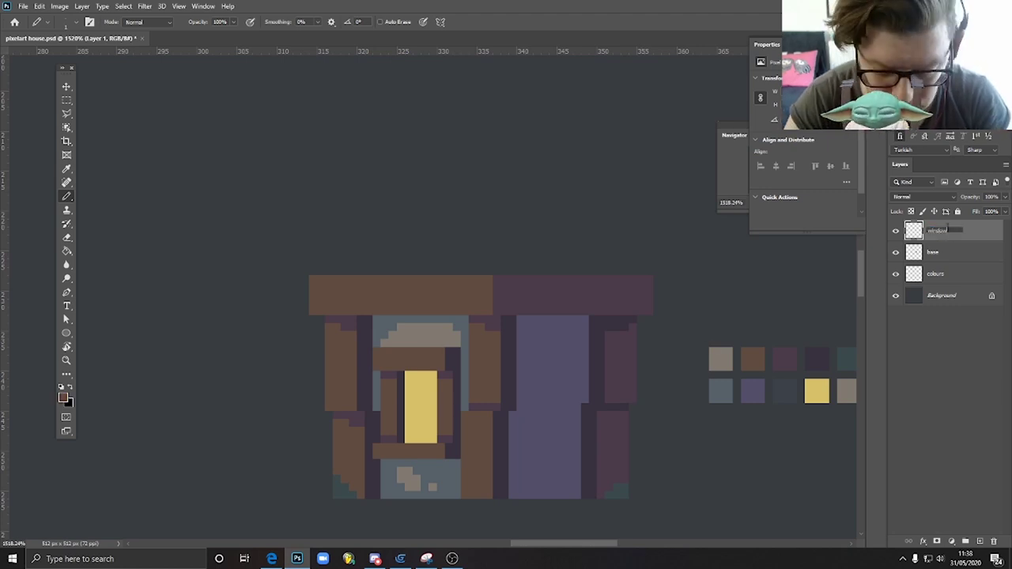
pyautogui.press('Return')
pyautogui.click(981, 542)
pyautogui.doubleClick(934, 231)
pyautogui.write('door')
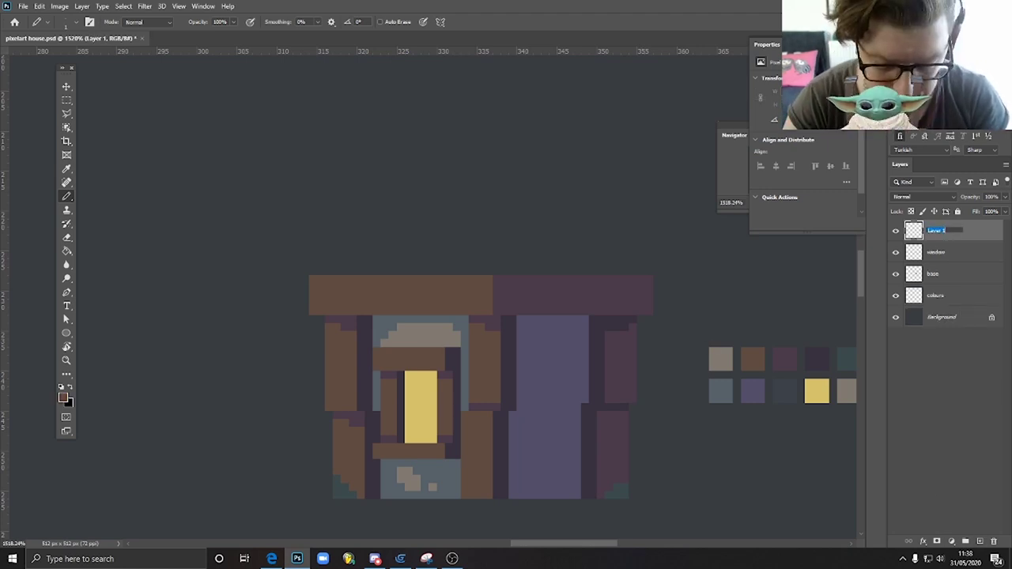
pyautogui.press('Return')
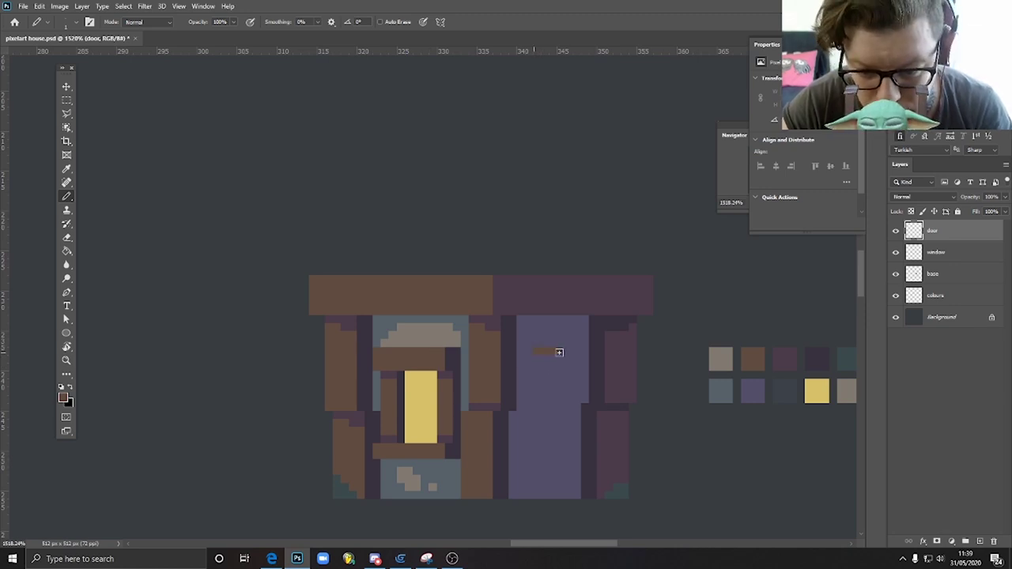
# Step: Extend the brown door bar and paint a brown plank and dark lines down the purple door
pyautogui.keyDown('alt'); pyautogui.click(507, 352); pyautogui.keyUp('alt')
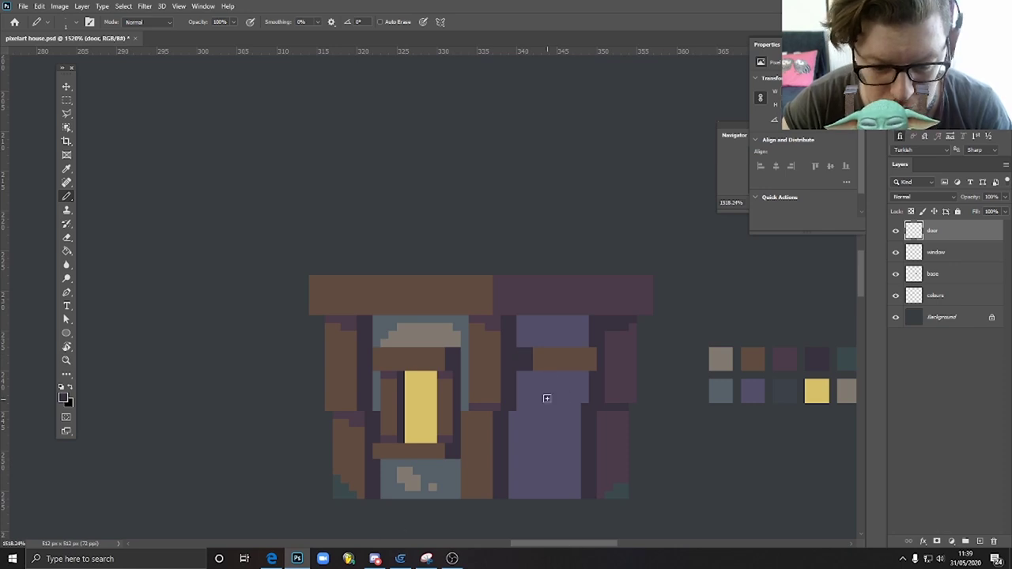
pyautogui.keyDown('alt'); pyautogui.click(543, 355); pyautogui.keyUp('alt')
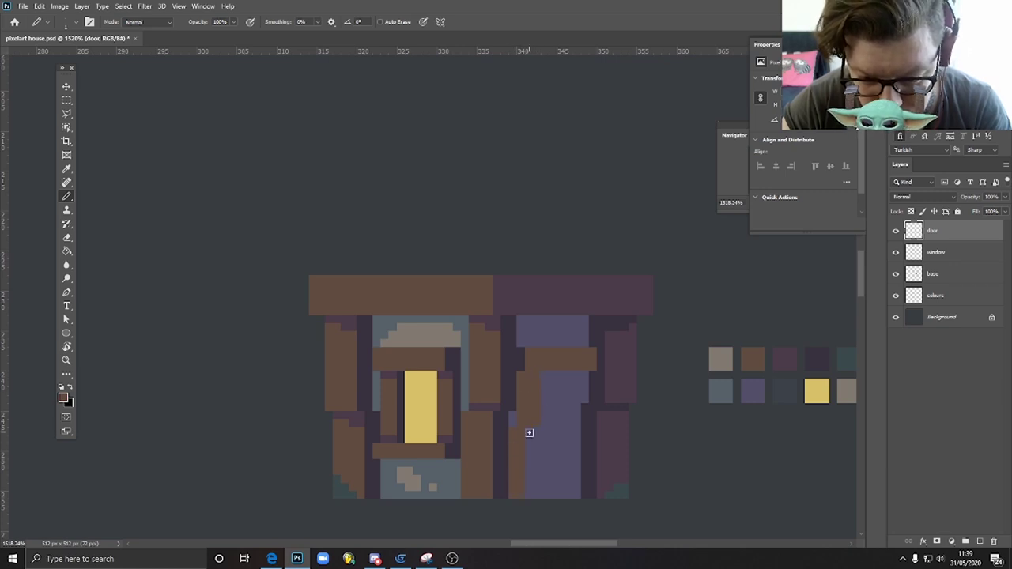
pyautogui.keyDown('alt'); pyautogui.click(506, 395); pyautogui.keyUp('alt')
pyautogui.click(512, 419)
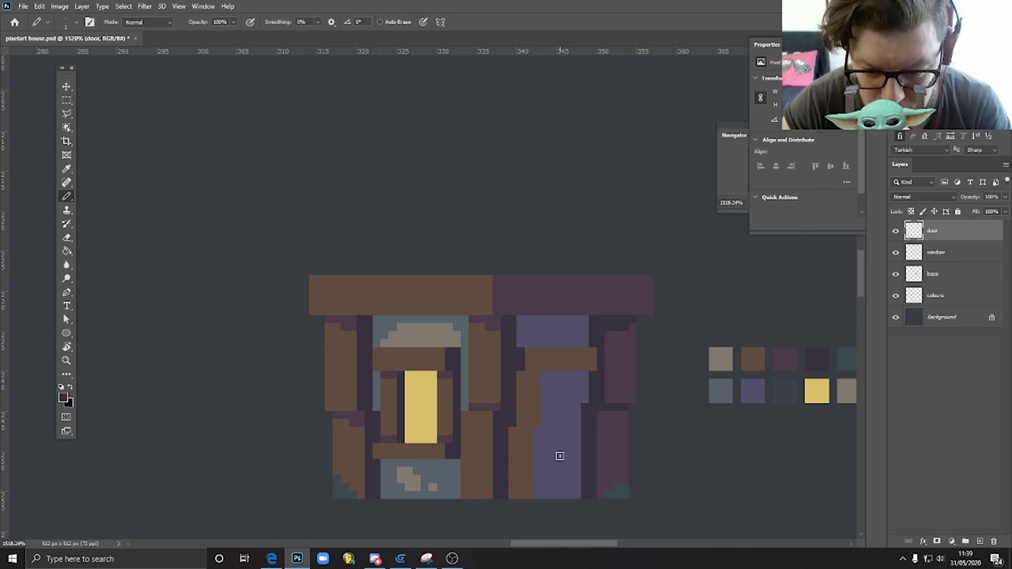
pyautogui.keyDown('alt'); pyautogui.click(534, 362); pyautogui.keyUp('alt')
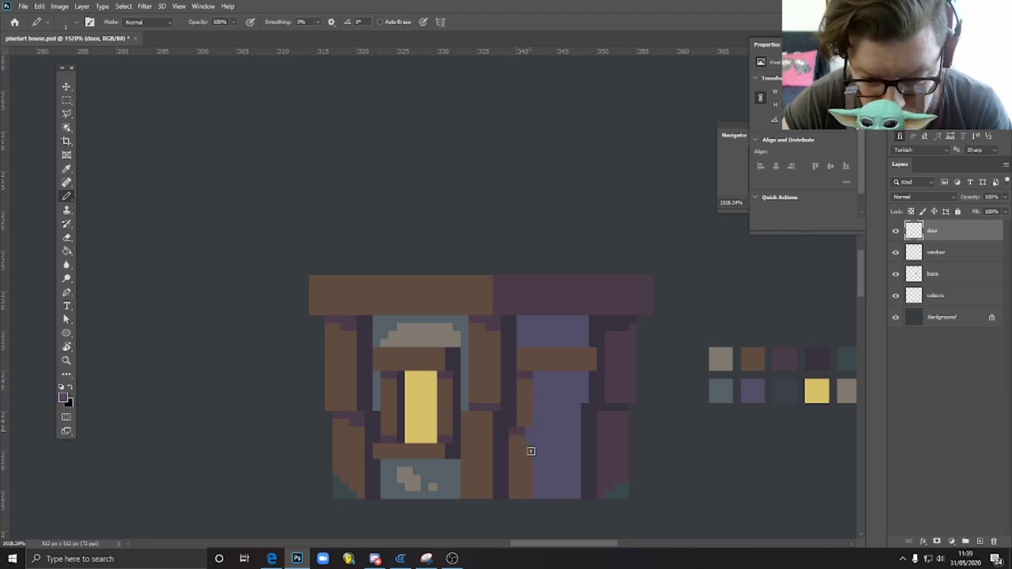
pyautogui.moveTo(578, 374)
pyautogui.mouseDown()
pyautogui.moveTo(570, 384)
pyautogui.moveTo(584, 414)
pyautogui.mouseUp()
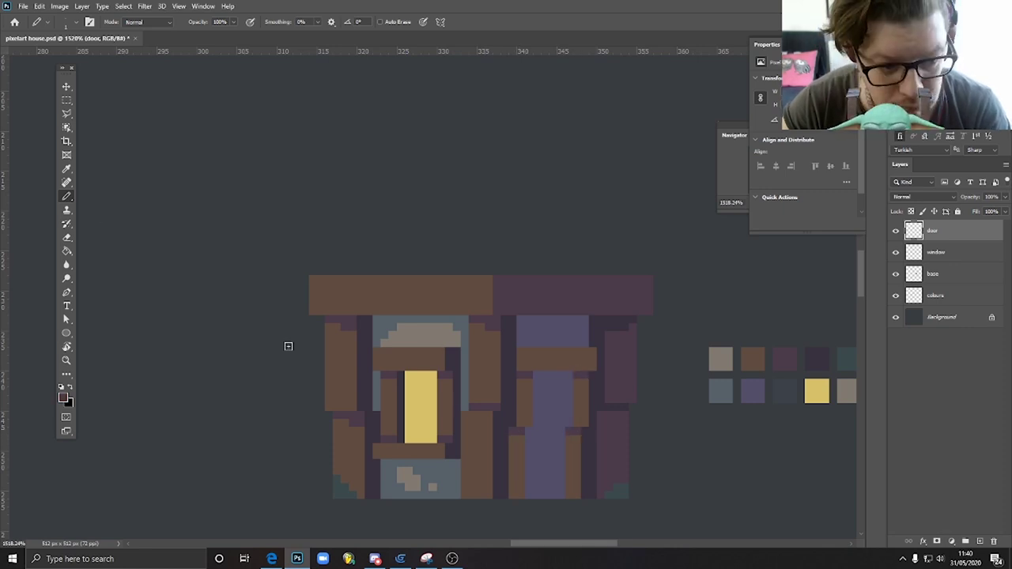
pyautogui.moveTo(569, 378); pyautogui.dragTo(568, 421)
pyautogui.moveTo(565, 373); pyautogui.dragTo(561, 492)
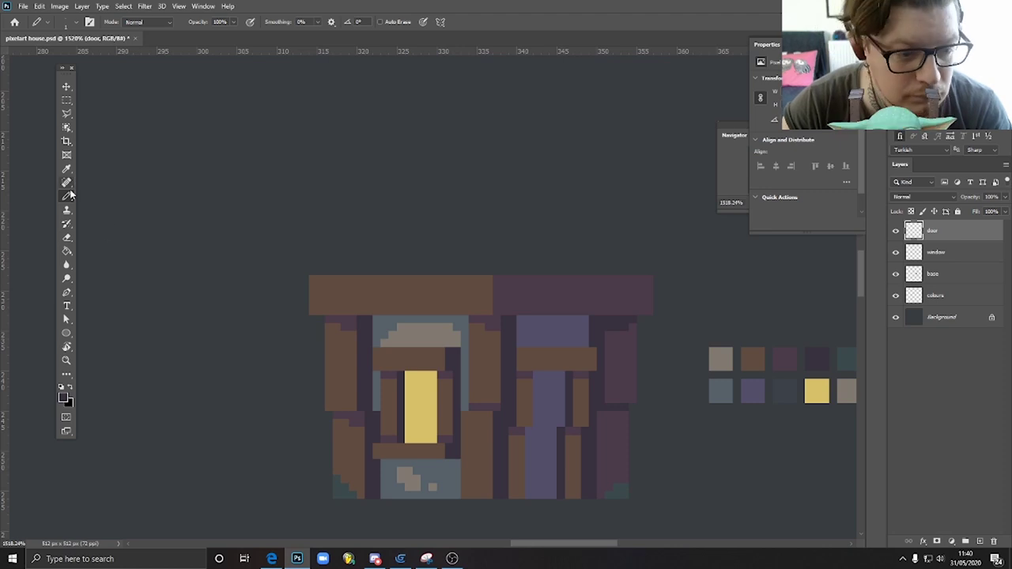
# Step: Undo a trial flood fill and pencil a dark column up the purple door
pyautogui.click(68, 251)
pyautogui.click(555, 401)
pyautogui.hotkey('ctrl', 'z')
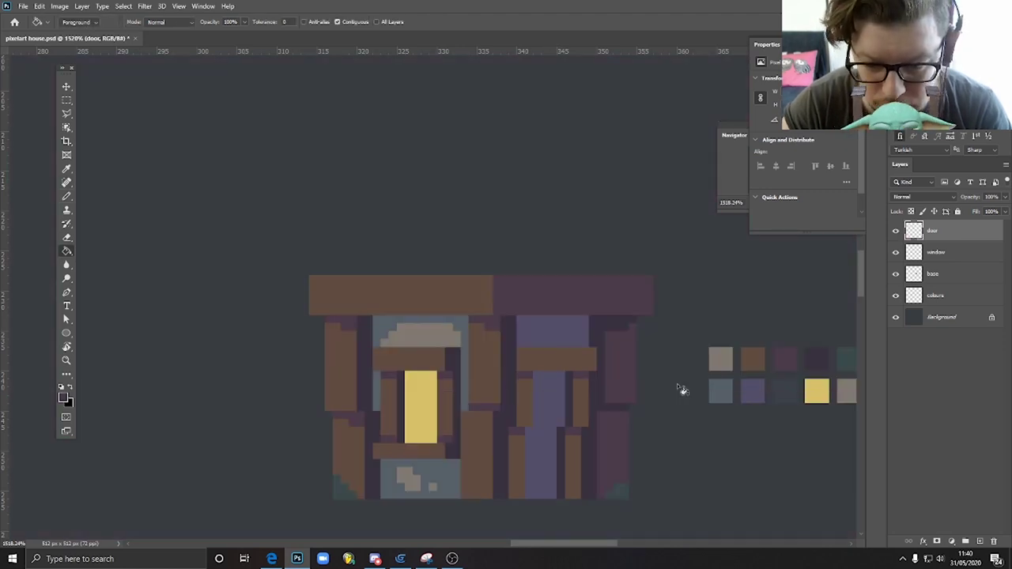
pyautogui.click(67, 196)
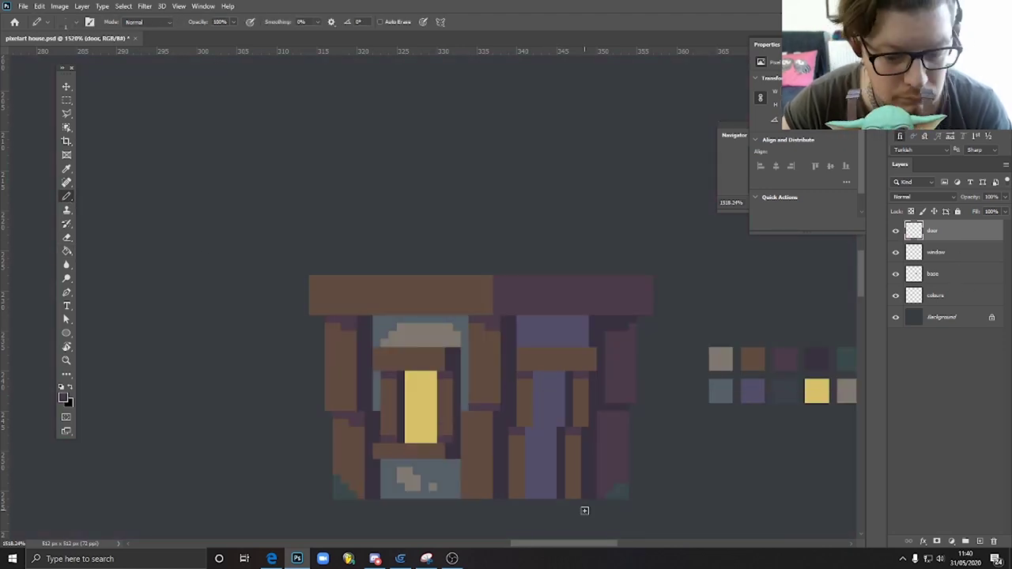
pyautogui.moveTo(554, 488)
pyautogui.mouseDown()
pyautogui.moveTo(554, 431)
pyautogui.moveTo(526, 445)
pyautogui.moveTo(538, 384)
pyautogui.moveTo(559, 409)
pyautogui.moveTo(543, 413)
pyautogui.moveTo(537, 384)
pyautogui.mouseUp()
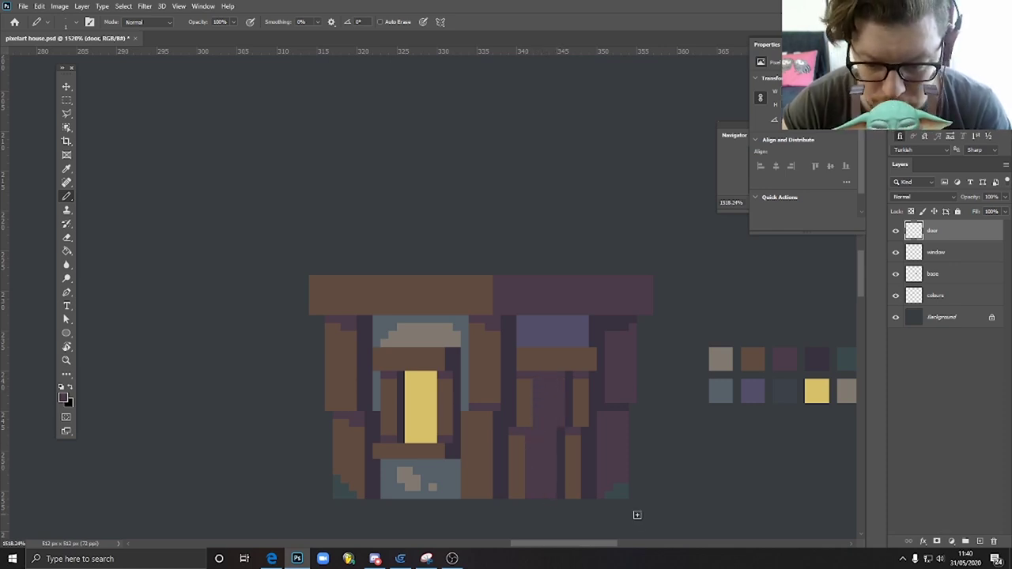
# Step: Nudge the door's right-side pixels into place and paint over the light door stripe in dark
pyautogui.click(66, 100)
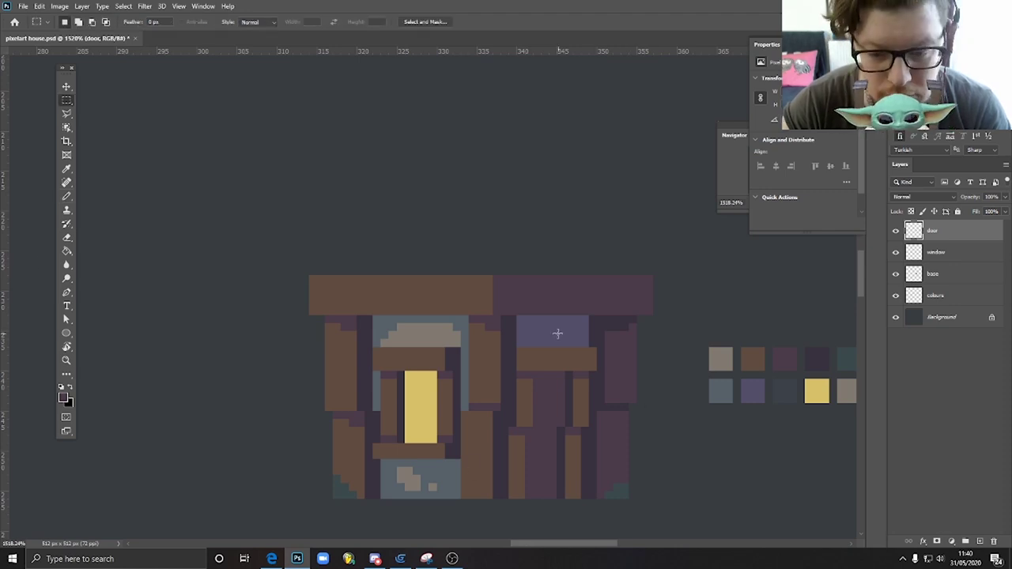
pyautogui.moveTo(549, 330); pyautogui.dragTo(669, 523)
pyautogui.press('v')
pyautogui.hotkey('shift', 'Right')
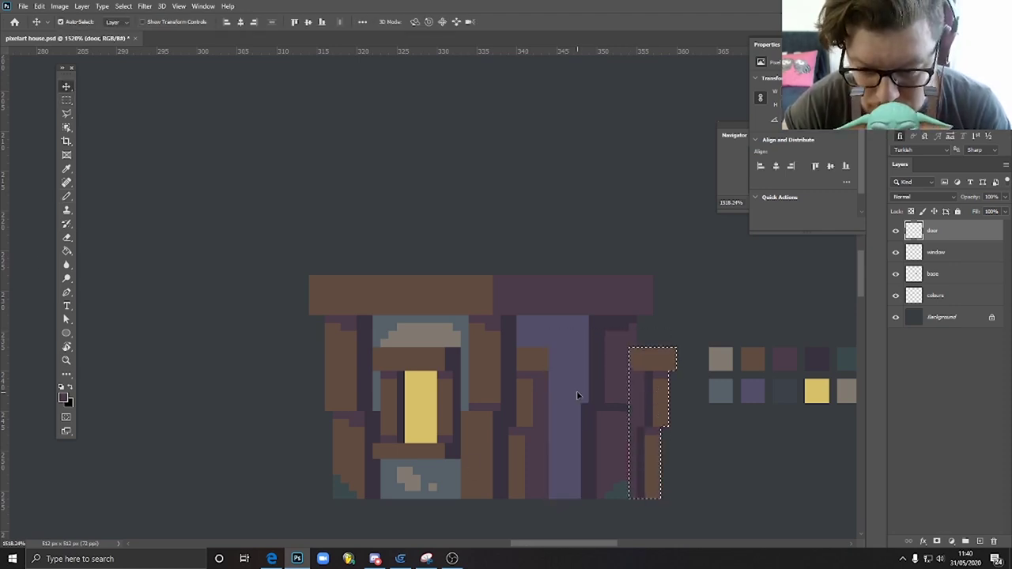
pyautogui.press('Left')
pyautogui.press('Left')
pyautogui.press('Left')
pyautogui.press('Left')
pyautogui.press('Left')
pyautogui.press('Left')
pyautogui.hotkey('ctrl', 'd')
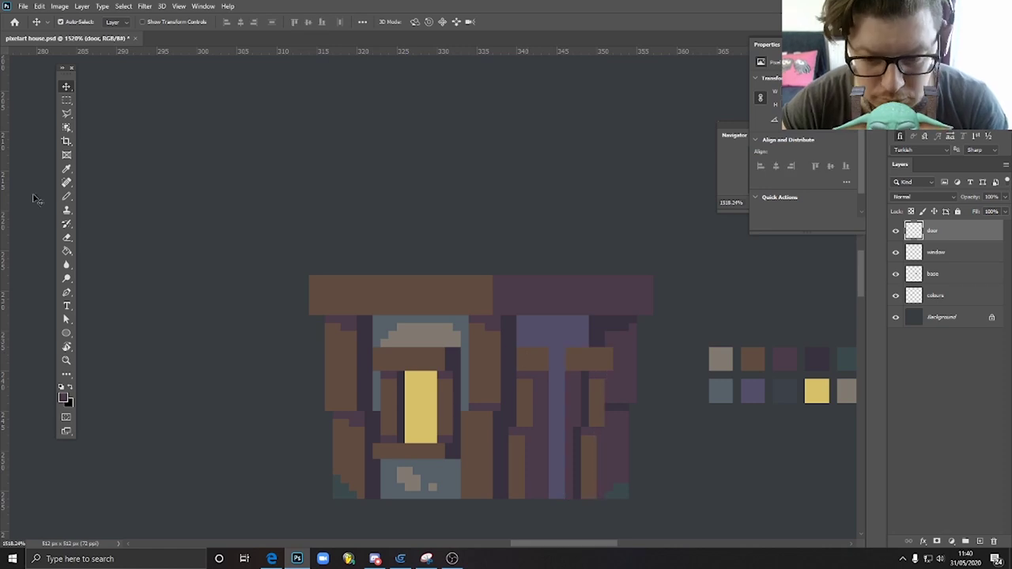
pyautogui.press('b')
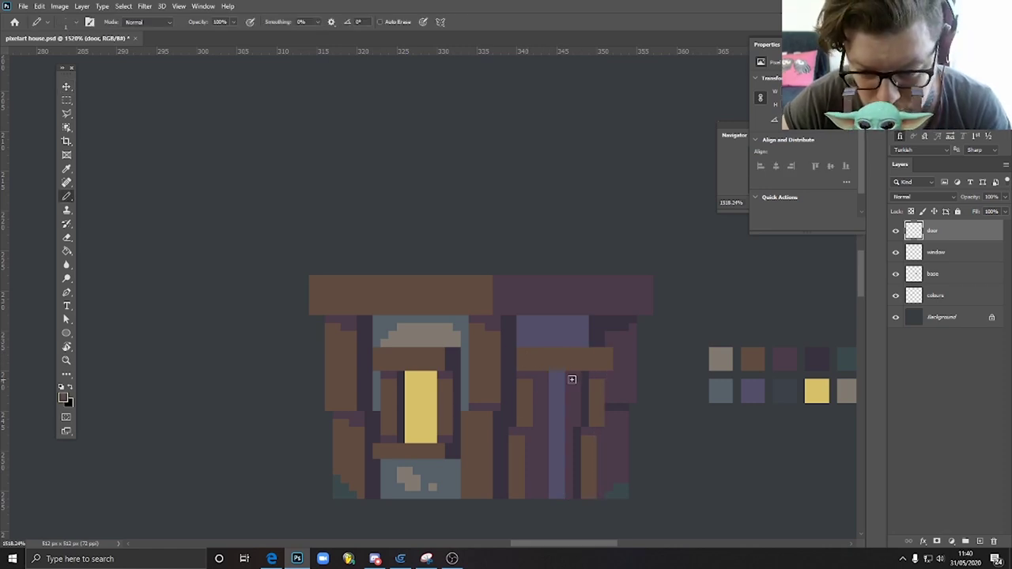
pyautogui.moveTo(560, 377)
pyautogui.mouseDown()
pyautogui.moveTo(560, 490)
pyautogui.moveTo(550, 379)
pyautogui.mouseUp()
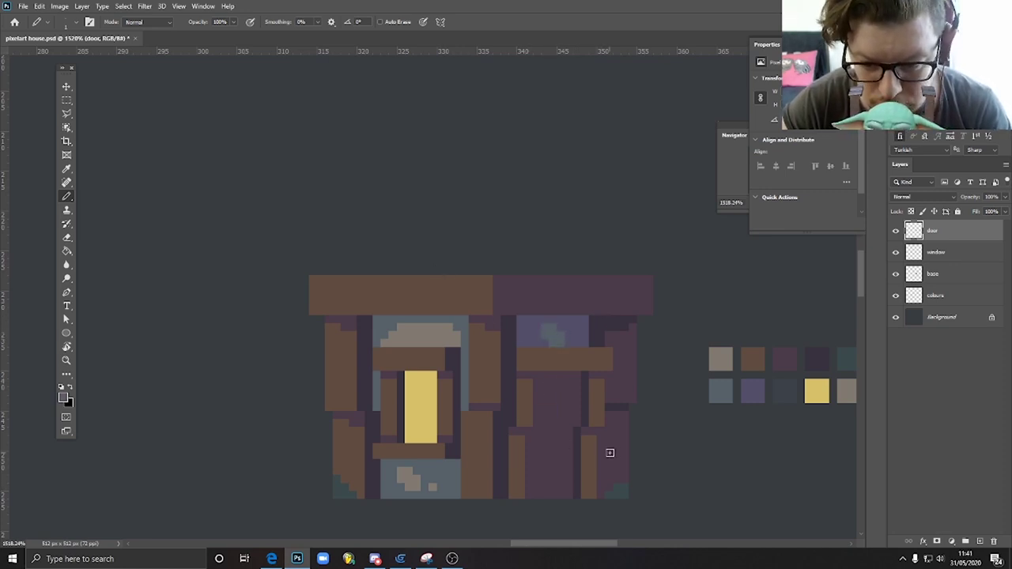
# Step: Add a lighter purple panel on the door and darken the pixels near its bottom
pyautogui.scroll(-3, 610, 452)
pyautogui.scroll(1, 599, 409)
pyautogui.scroll(1, 559, 413)
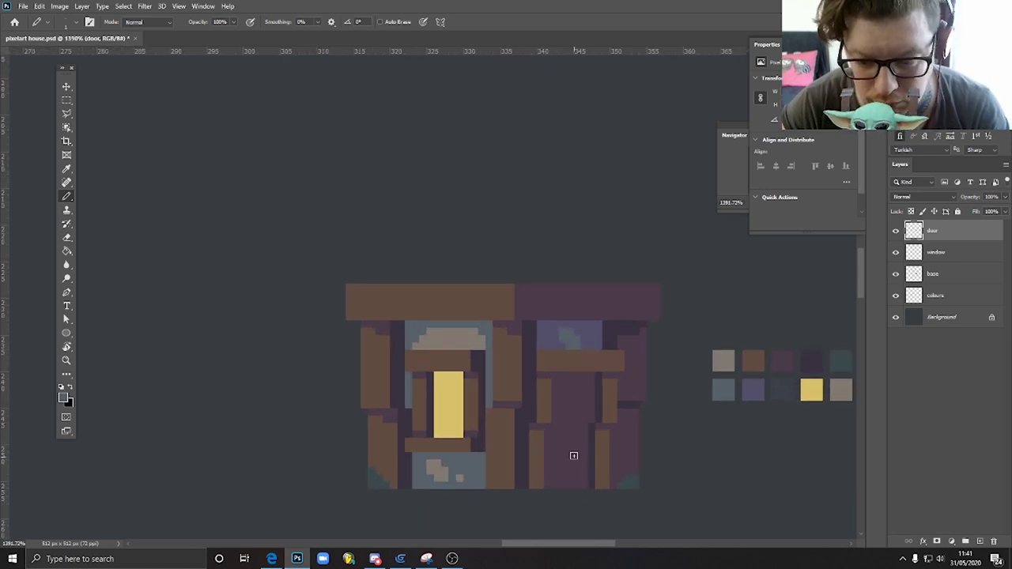
pyautogui.scroll(1, 575, 455)
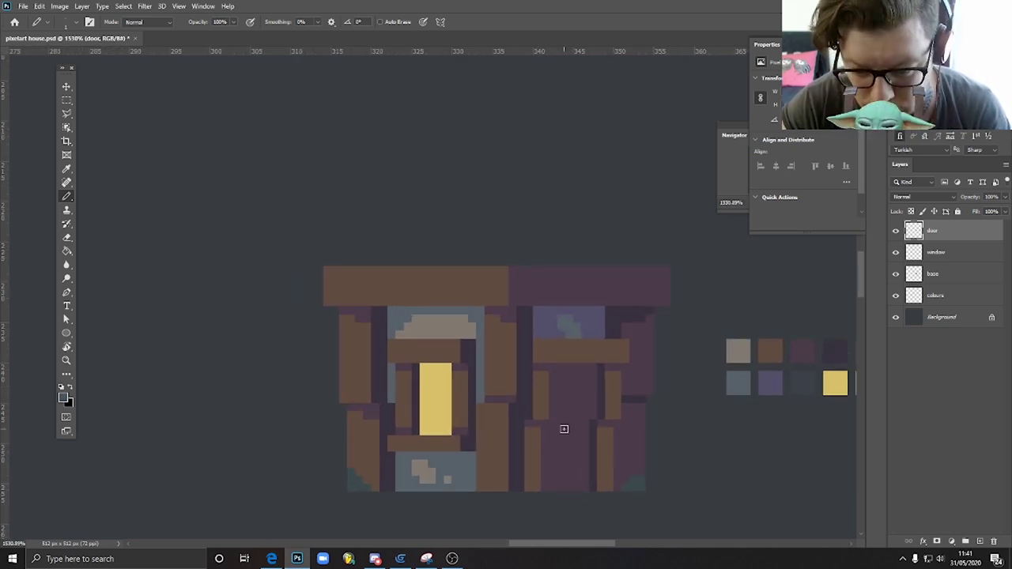
pyautogui.moveTo(562, 444)
pyautogui.mouseDown()
pyautogui.moveTo(571, 434)
pyautogui.moveTo(582, 445)
pyautogui.moveTo(556, 447)
pyautogui.mouseUp()
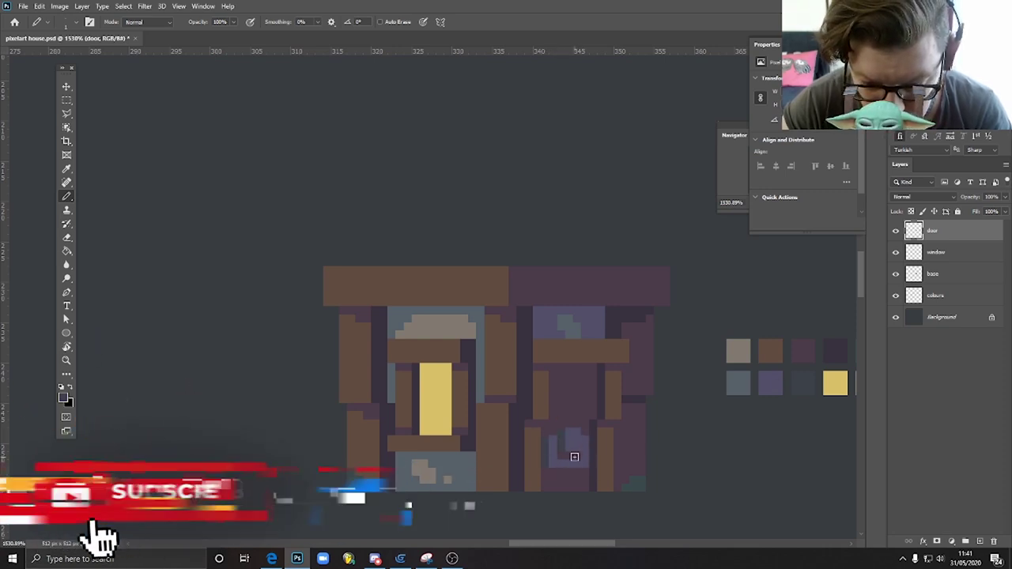
pyautogui.moveTo(576, 475); pyautogui.dragTo(552, 465)
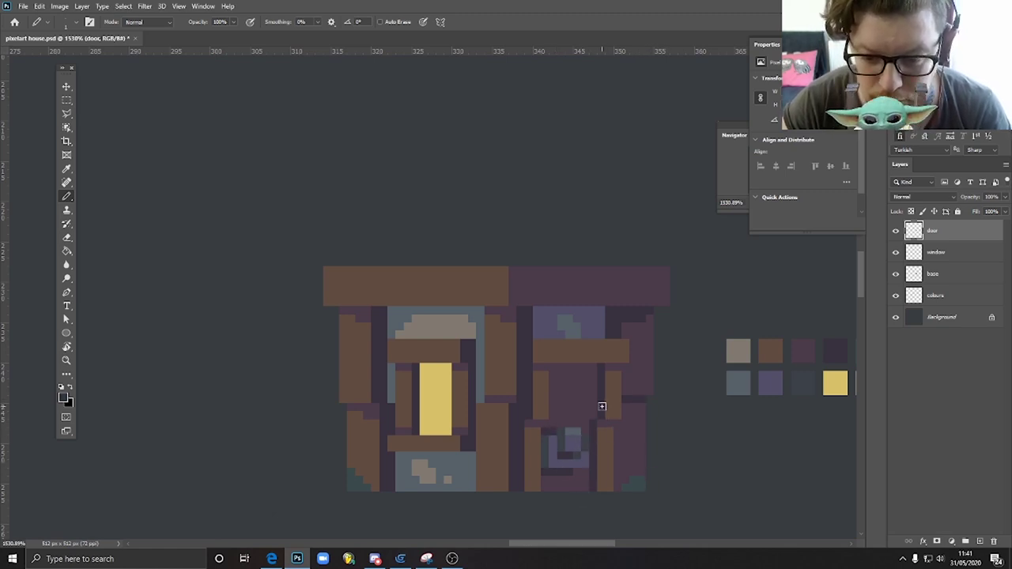
# Step: Shift the small door panel one pixel into its final position
pyautogui.click(62, 98)
pyautogui.moveTo(542, 429); pyautogui.dragTo(585, 457)
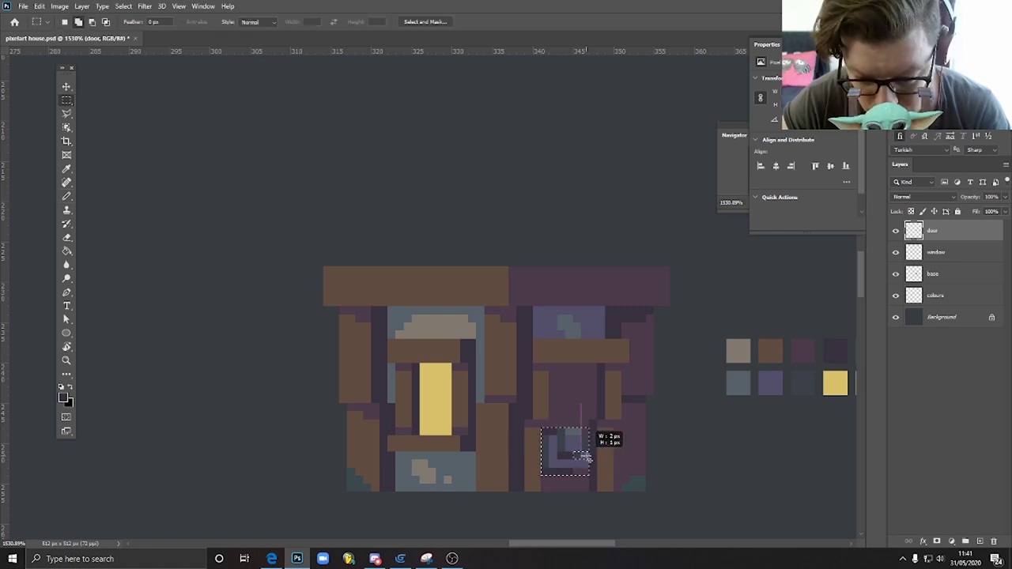
pyautogui.click(66, 86)
pyautogui.moveTo(591, 470); pyautogui.dragTo(607, 470)
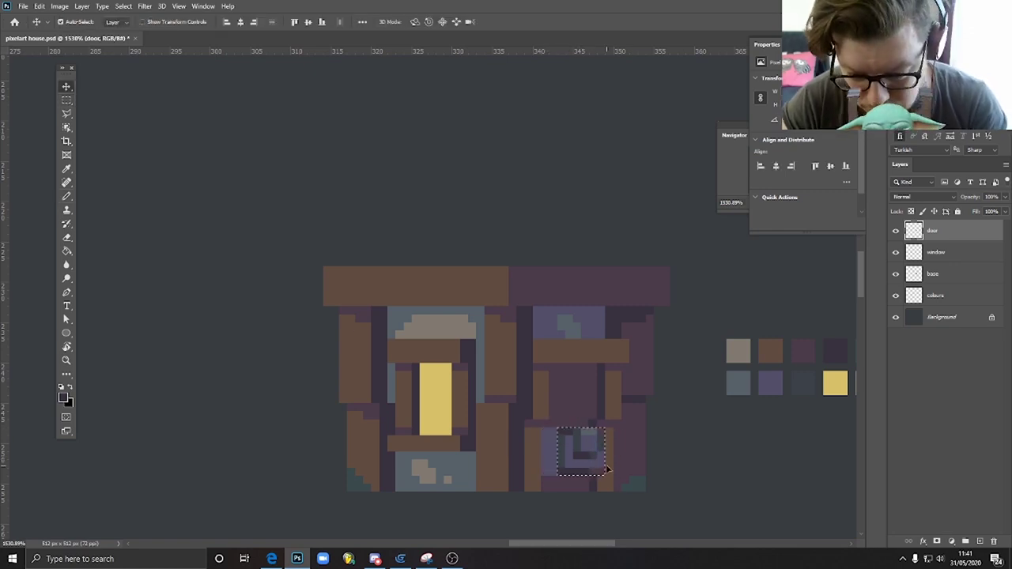
pyautogui.press('Left')
pyautogui.hotkey('ctrl', 'd')
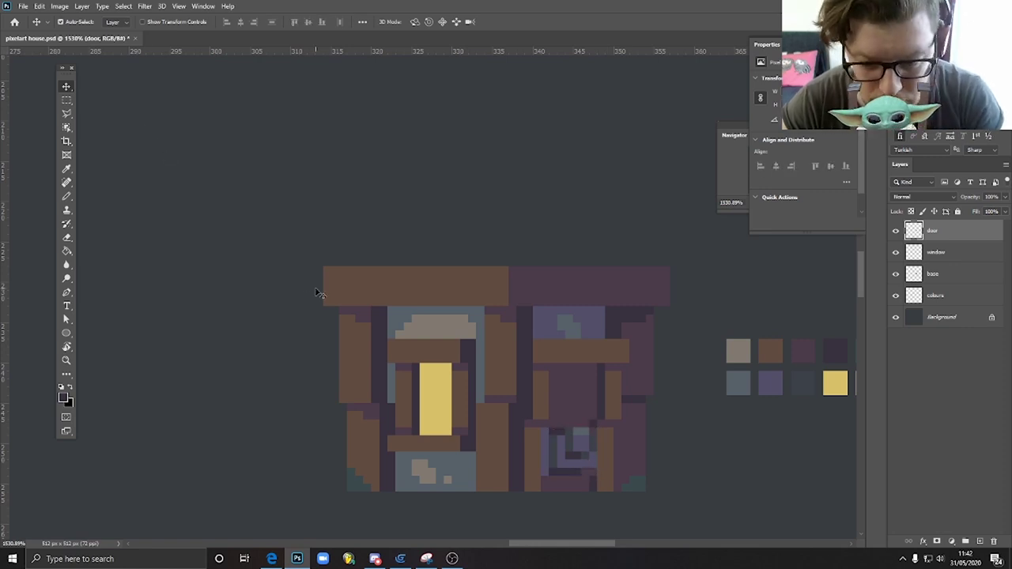
# Step: Darken the light column left of the panel and sample the dark door colour
pyautogui.press('b')
pyautogui.moveTo(545, 431); pyautogui.dragTo(545, 475)
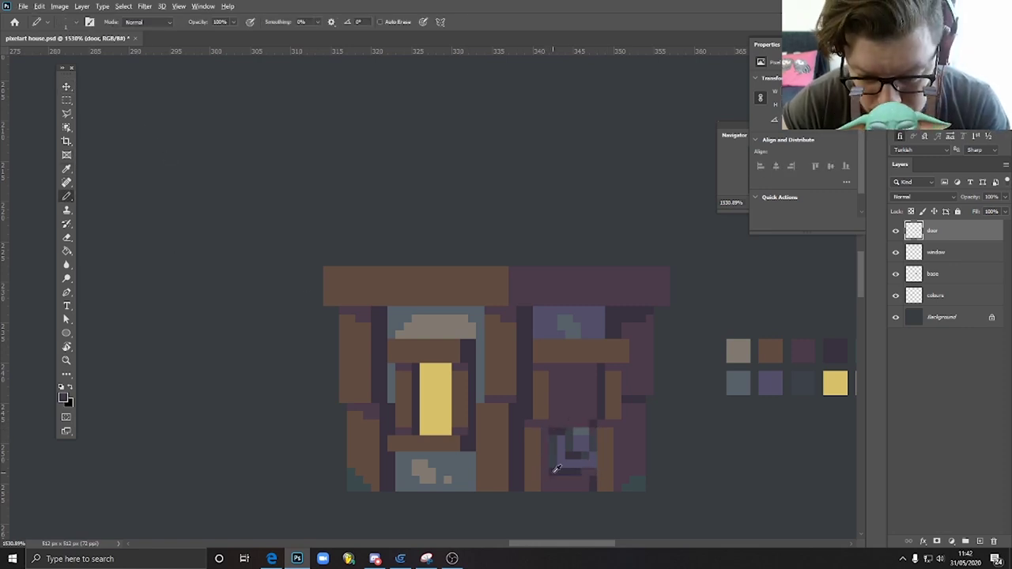
pyautogui.moveTo(546, 434); pyautogui.dragTo(547, 475)
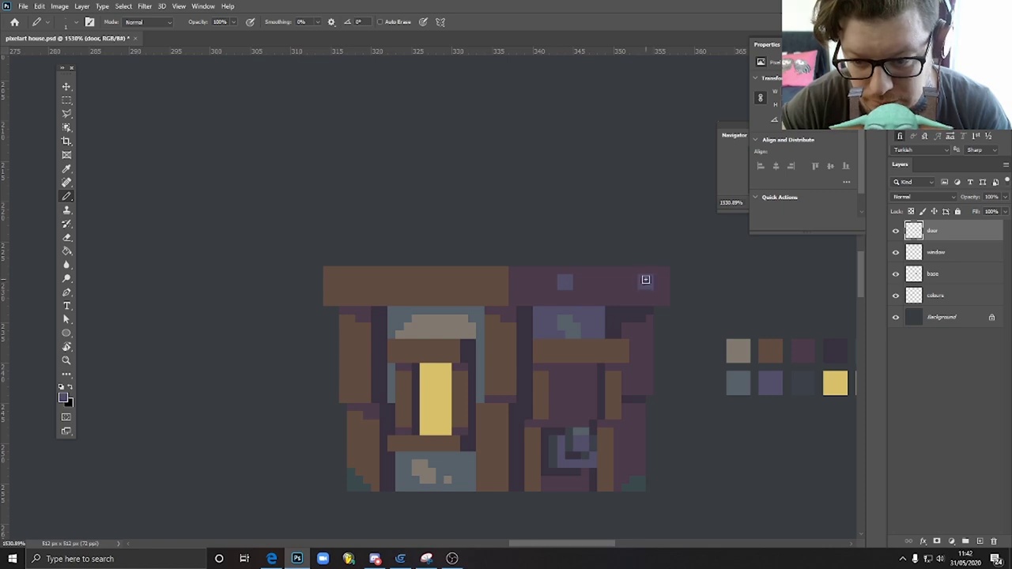
pyautogui.keyDown('alt'); pyautogui.click(558, 449); pyautogui.keyUp('alt')
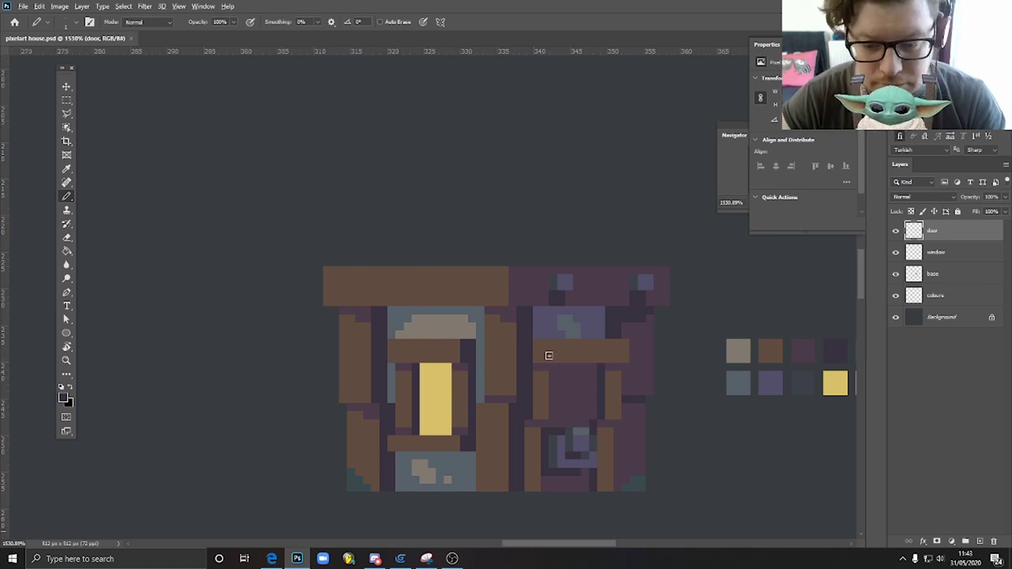
# Step: Sample the brown roof colour and undo a stray test pixel above the roof
pyautogui.scroll(-2, 548, 355)
pyautogui.scroll(1, 435, 249)
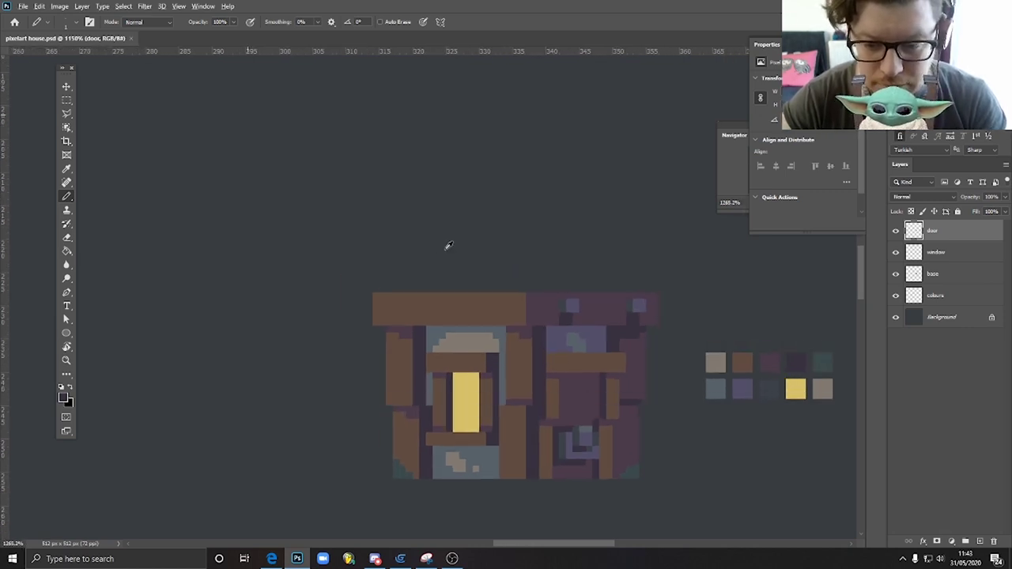
pyautogui.scroll(1, 438, 249)
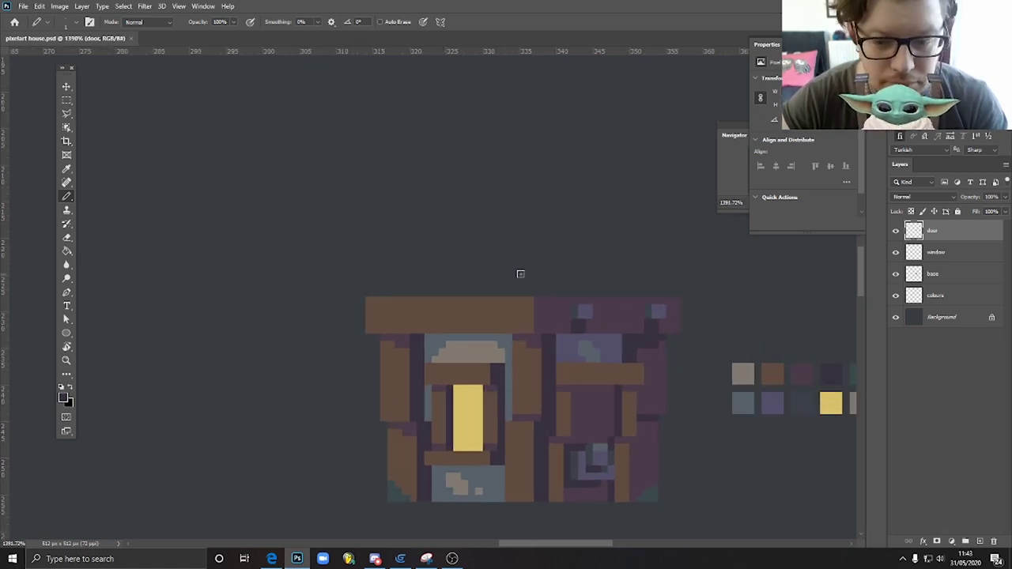
pyautogui.keyDown('alt'); pyautogui.click(575, 375); pyautogui.keyUp('alt')
pyautogui.click(361, 274)
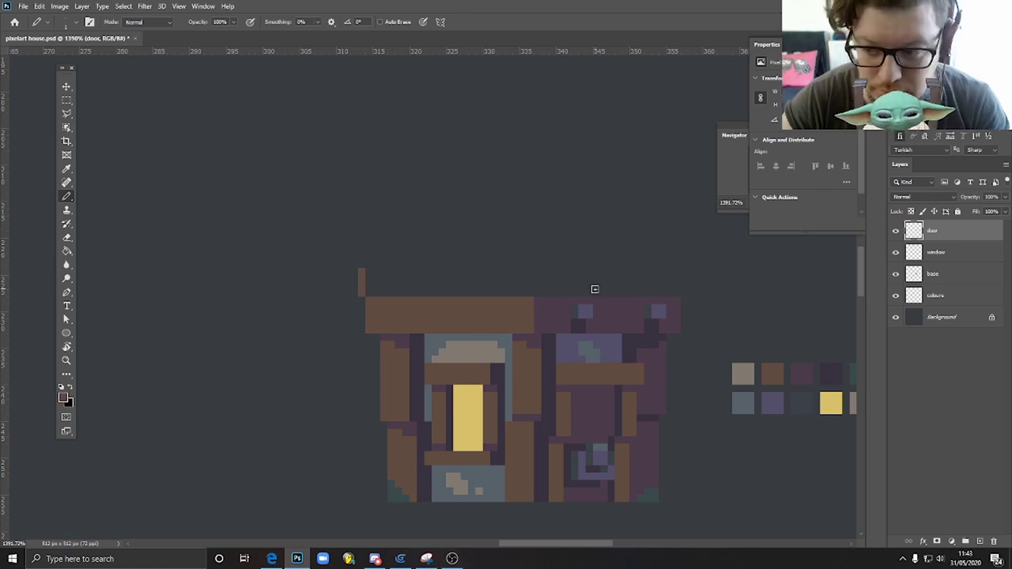
pyautogui.hotkey('ctrl', 'z')
# Step: Add a new empty layer above the door layer and name it 'roof'
pyautogui.click(965, 542)
pyautogui.doubleClick(933, 231)
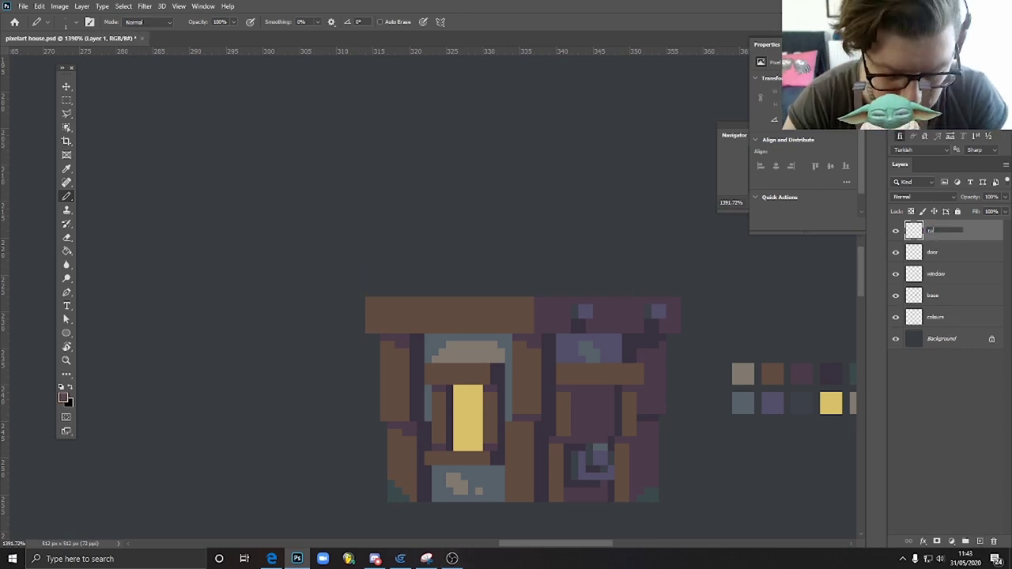
pyautogui.write('roof')
pyautogui.press('Return')
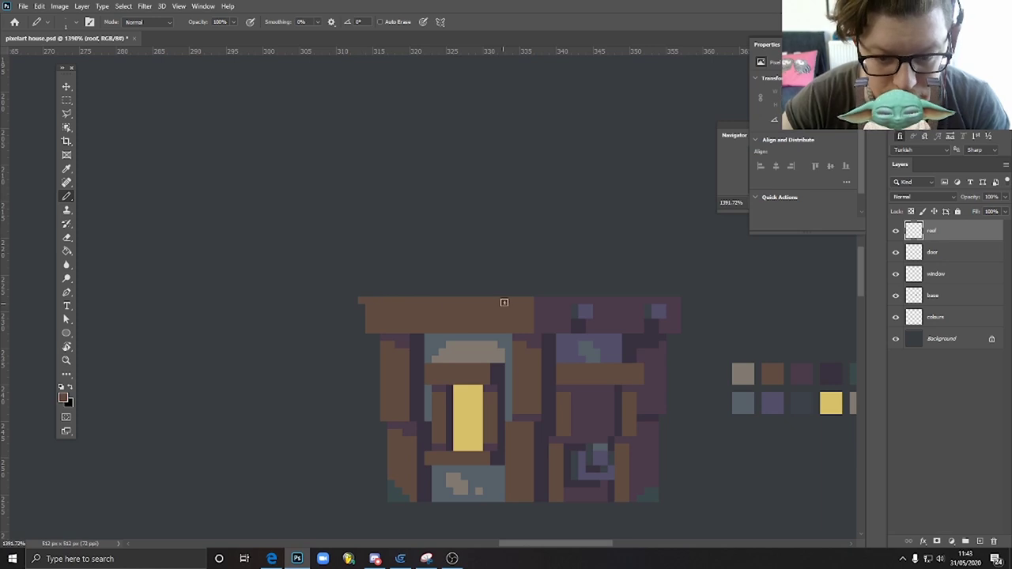
# Step: Pencil the roof outline, extending the right slope down-right to a small upturned eave
pyautogui.moveTo(503, 302)
pyautogui.mouseDown()
pyautogui.moveTo(501, 283)
pyautogui.moveTo(368, 280)
pyautogui.moveTo(489, 287)
pyautogui.mouseUp()
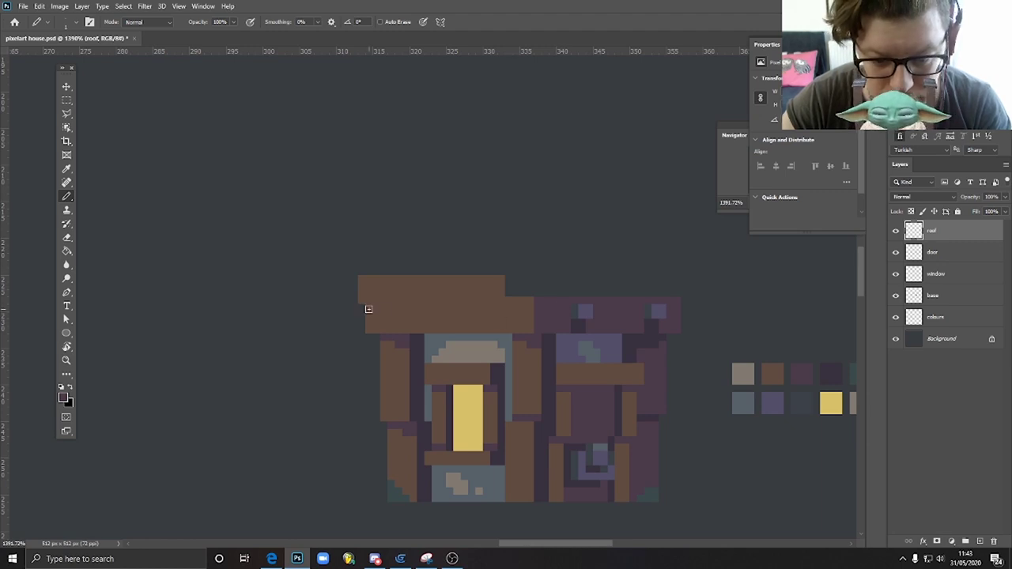
pyautogui.moveTo(394, 310); pyautogui.dragTo(501, 310)
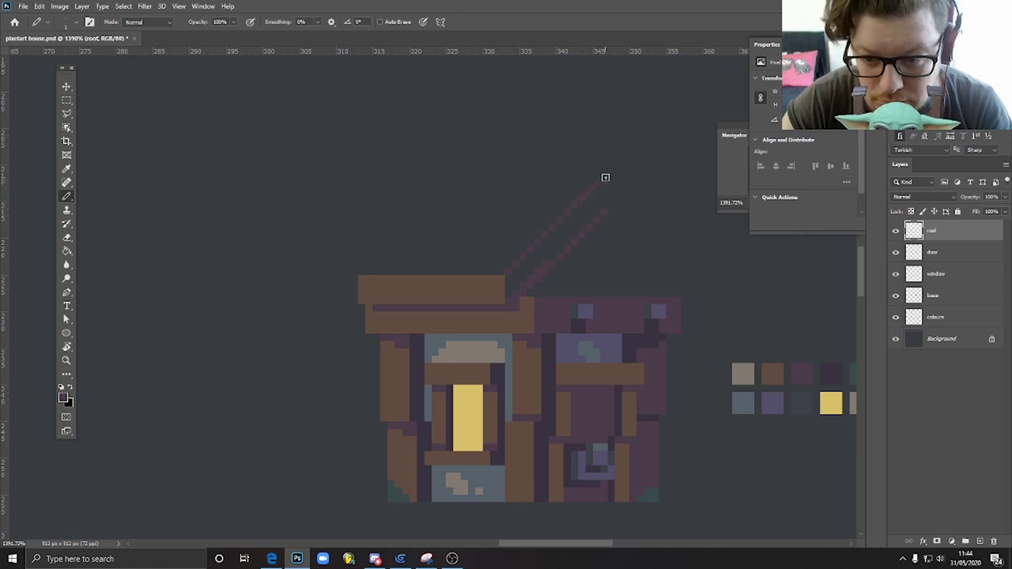
pyautogui.moveTo(612, 212); pyautogui.dragTo(628, 230)
pyautogui.press('e')
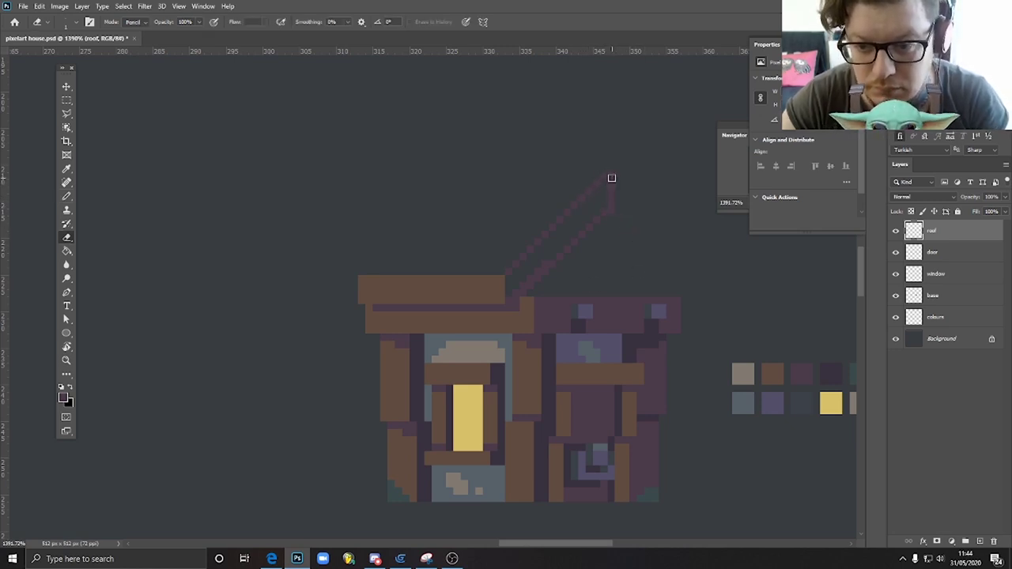
pyautogui.moveTo(610, 176); pyautogui.dragTo(614, 210)
pyautogui.press('b')
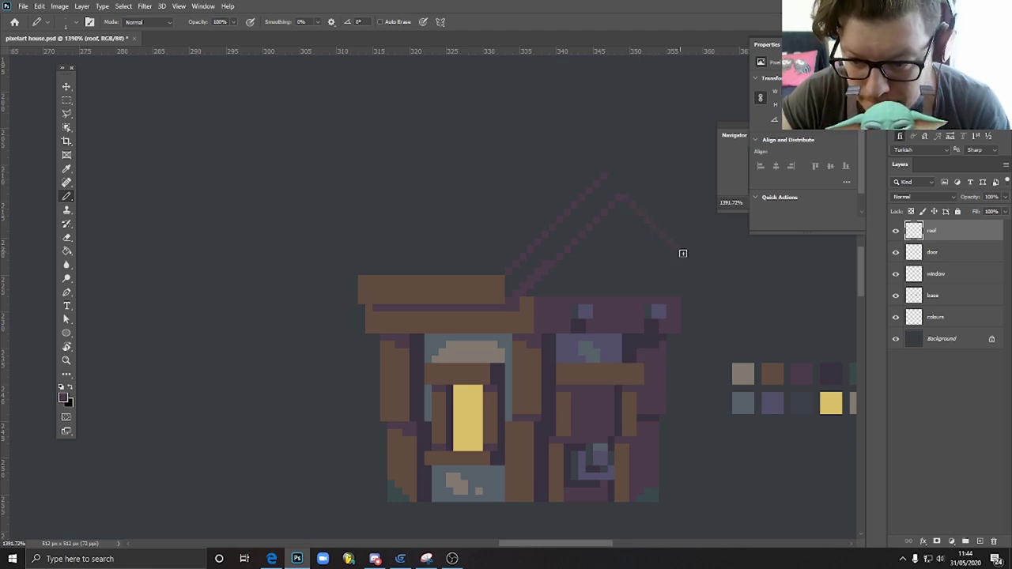
pyautogui.moveTo(693, 264); pyautogui.dragTo(721, 293)
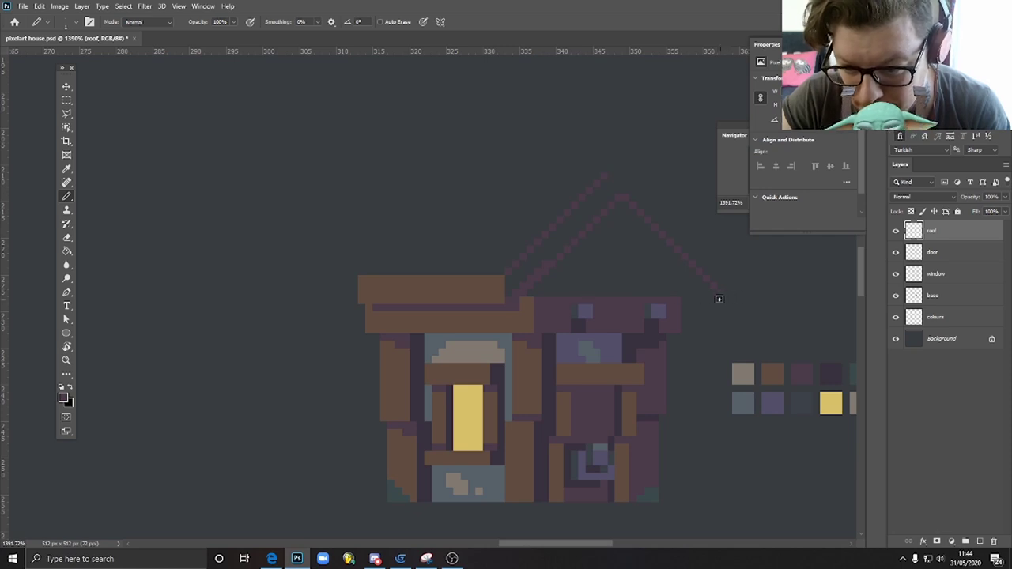
pyautogui.moveTo(729, 298); pyautogui.dragTo(755, 286)
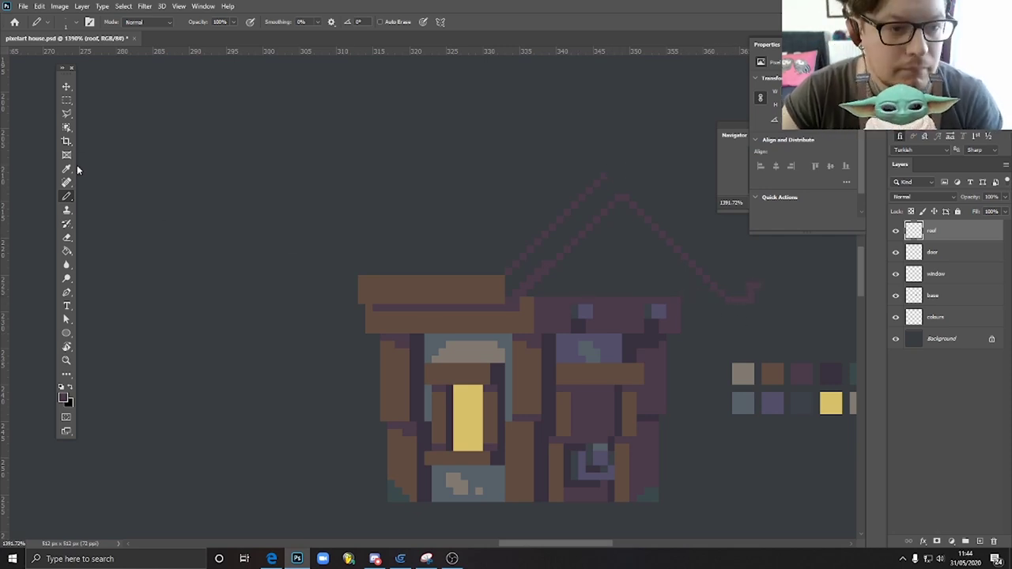
# Step: Marquee-select the roof outline, nudge it into alignment above the house, and deselect
pyautogui.press('m')
pyautogui.moveTo(475, 128); pyautogui.dragTo(775, 340)
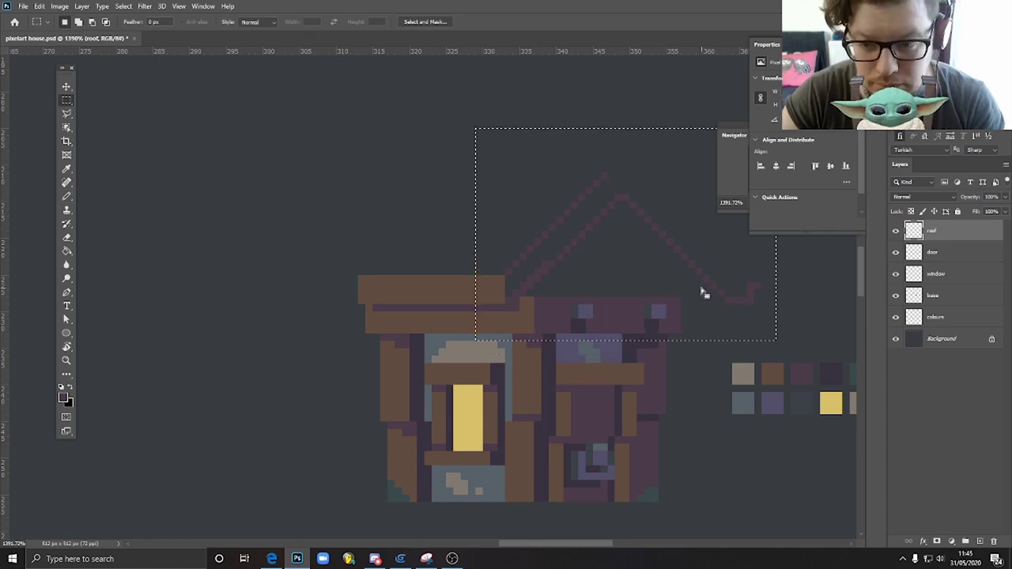
pyautogui.click(66, 86)
pyautogui.moveTo(757, 302)
pyautogui.mouseDown()
pyautogui.moveTo(740, 302)
pyautogui.moveTo(747, 292)
pyautogui.mouseUp()
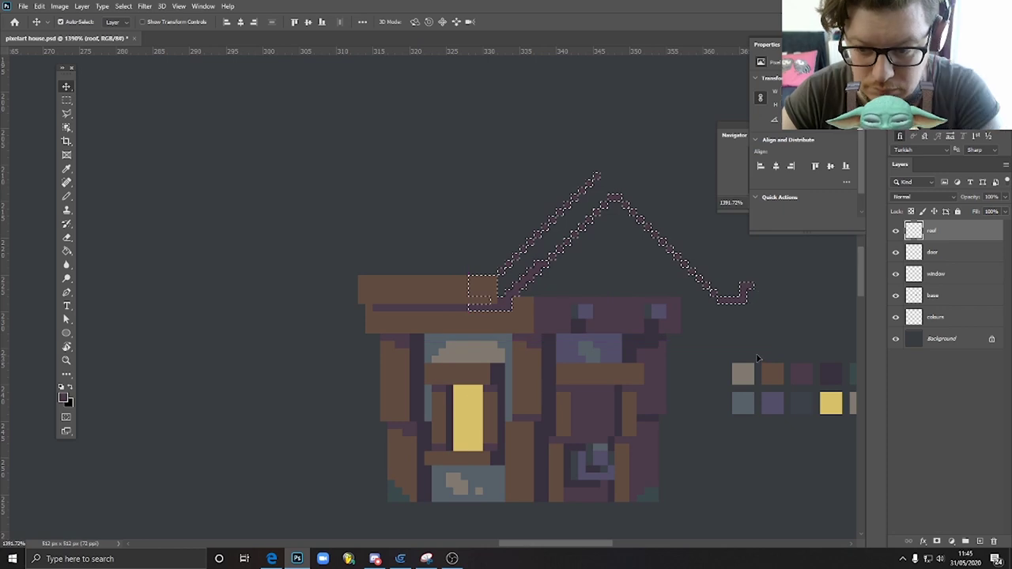
pyautogui.hotkey('ctrl', 'd')
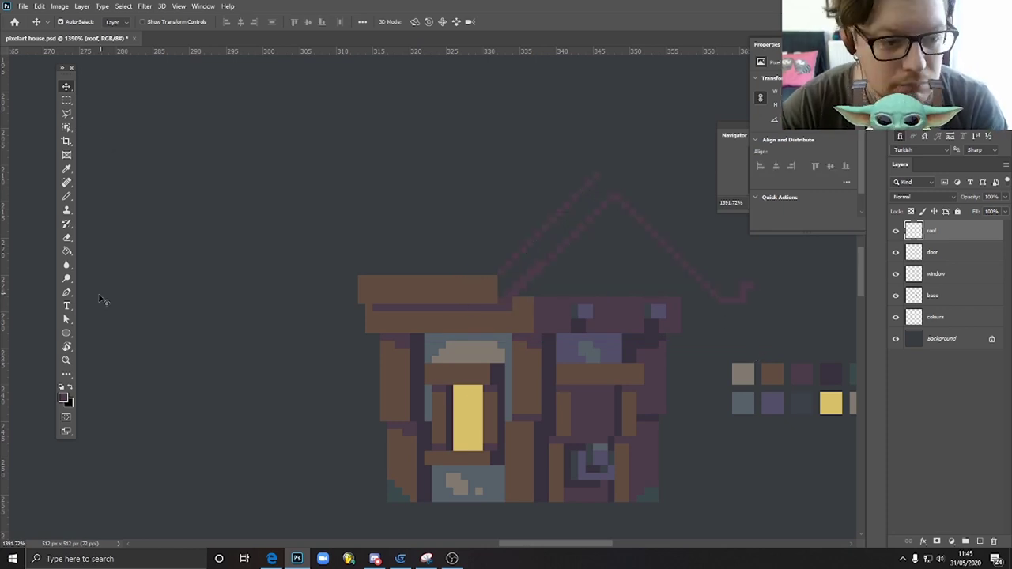
pyautogui.click(66, 306)
pyautogui.click(66, 196)
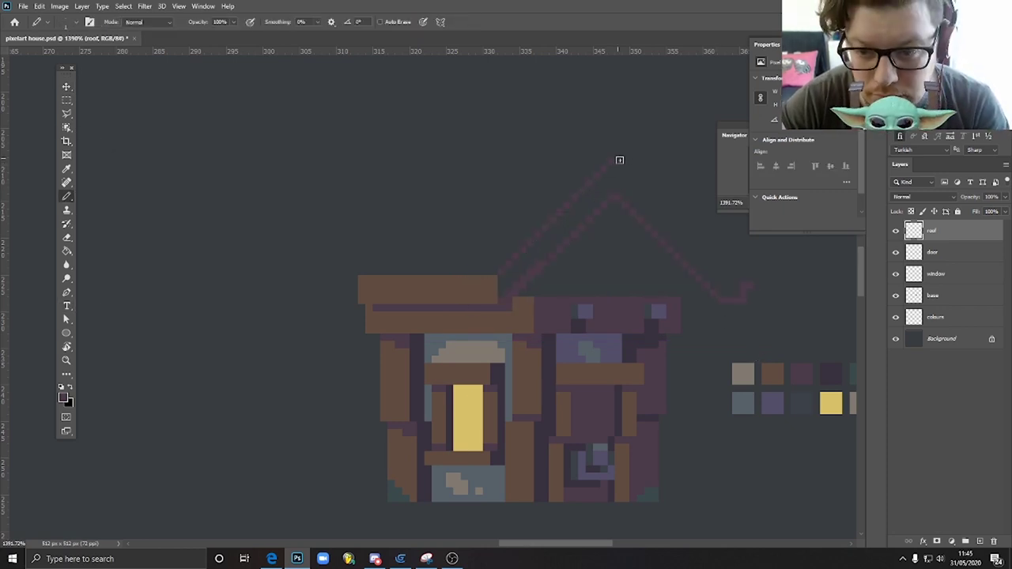
pyautogui.press('v')
pyautogui.hotkey('ctrl', 'z')
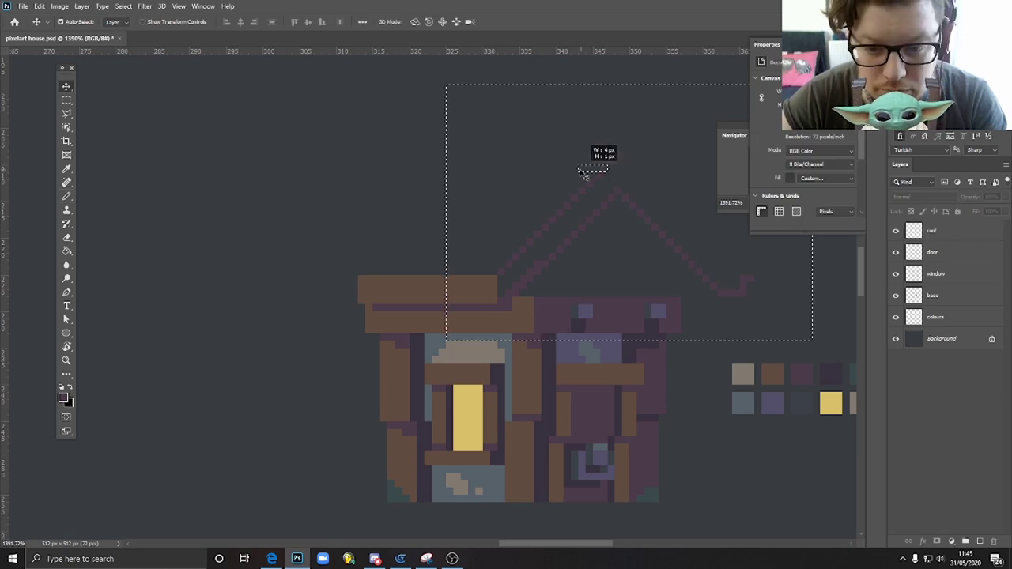
pyautogui.hotkey('ctrl', 'z')
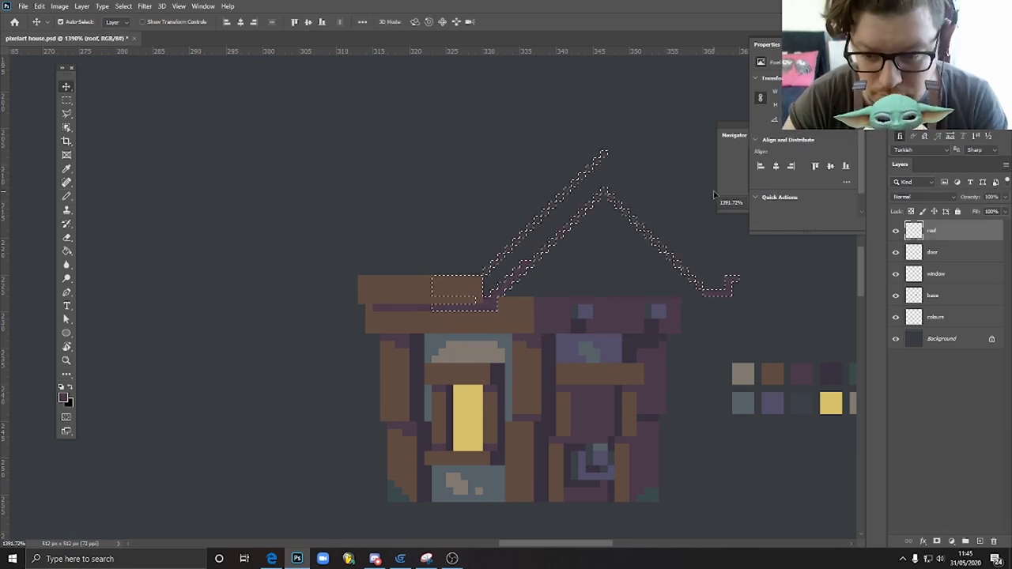
pyautogui.hotkey('ctrl', 'd')
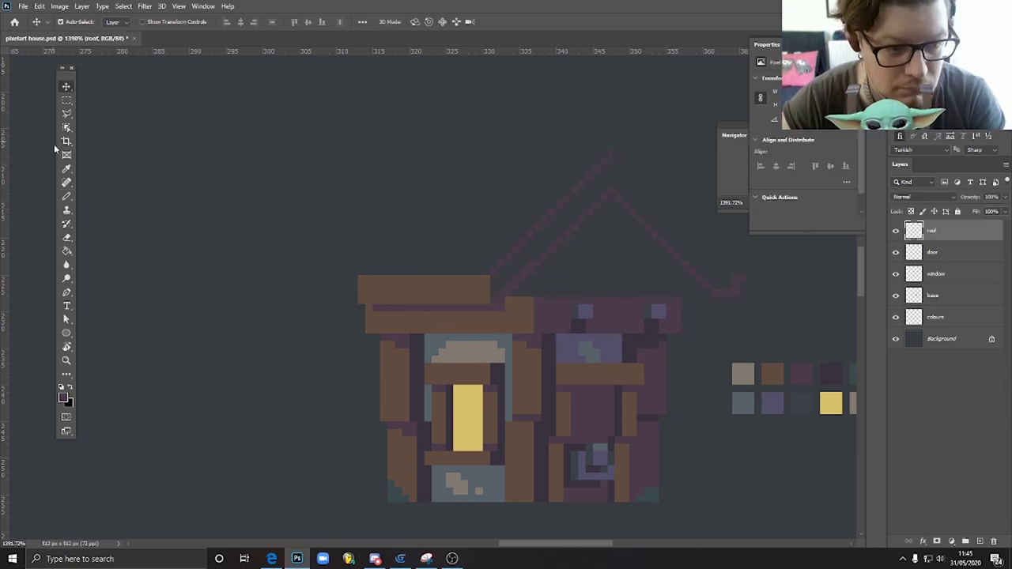
# Step: Lengthen the brown roof beam two pixels to the left
pyautogui.click(66, 196)
pyautogui.moveTo(354, 277)
pyautogui.mouseDown()
pyautogui.moveTo(355, 298)
pyautogui.moveTo(346, 300)
pyautogui.mouseUp()
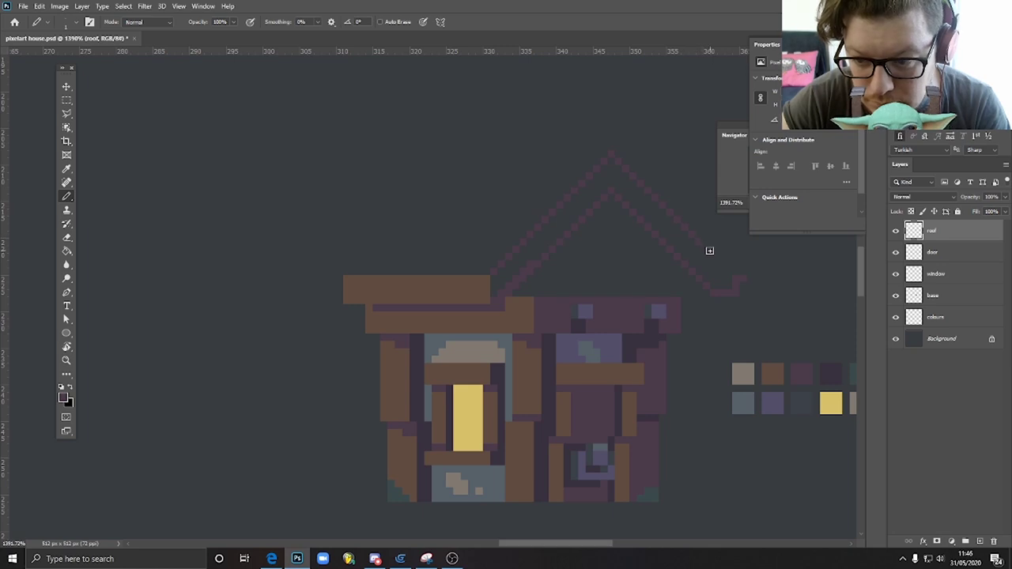
pyautogui.press('e')
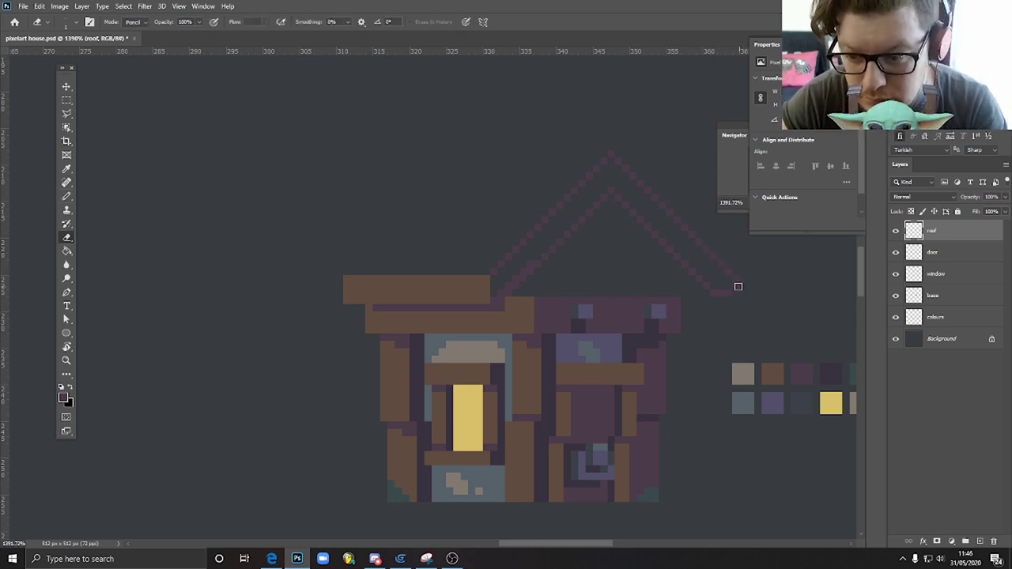
# Step: Paint-bucket fill the roof outline solid with the roof colour
pyautogui.press('b')
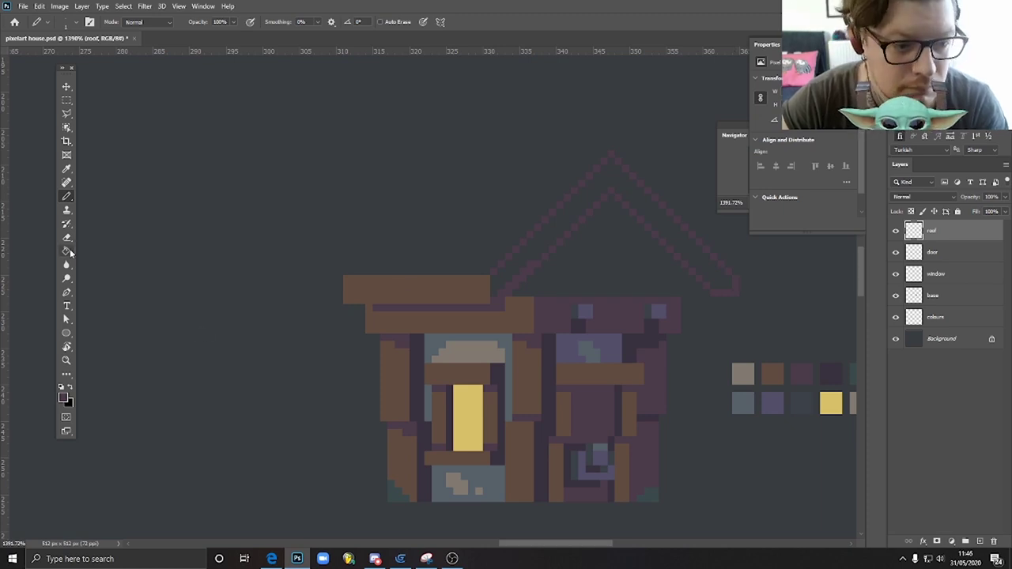
pyautogui.click(66, 251)
pyautogui.click(551, 246)
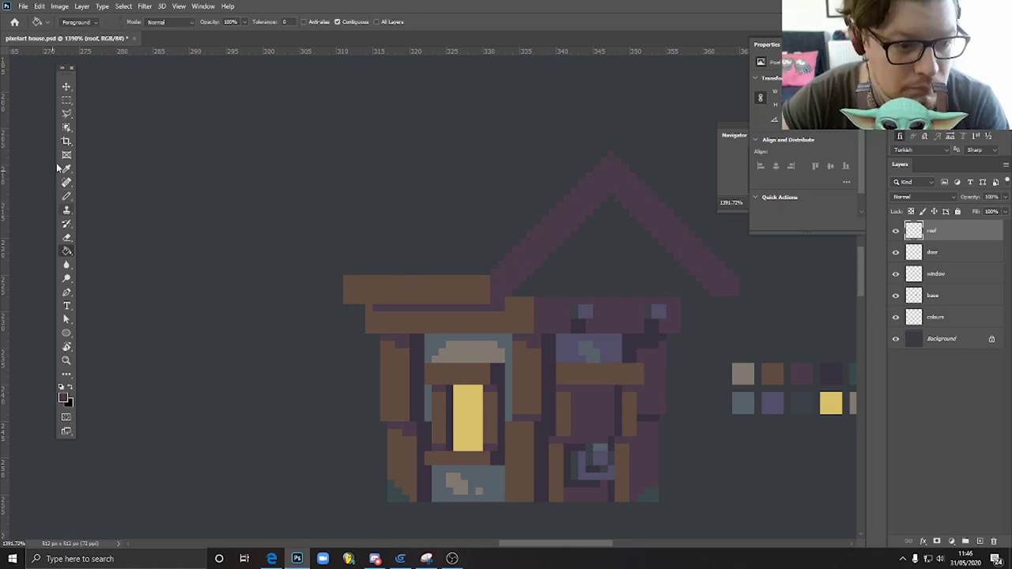
# Step: Extend the brown roof beam two more columns left and add a pixel at the slope's end
pyautogui.click(66, 196)
pyautogui.moveTo(340, 278); pyautogui.dragTo(332, 300)
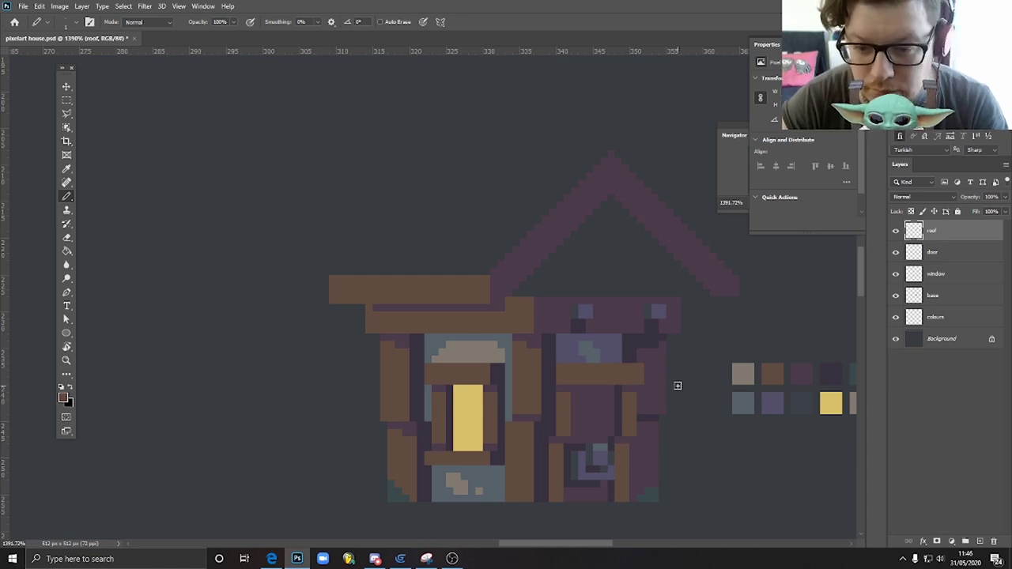
pyautogui.click(743, 291)
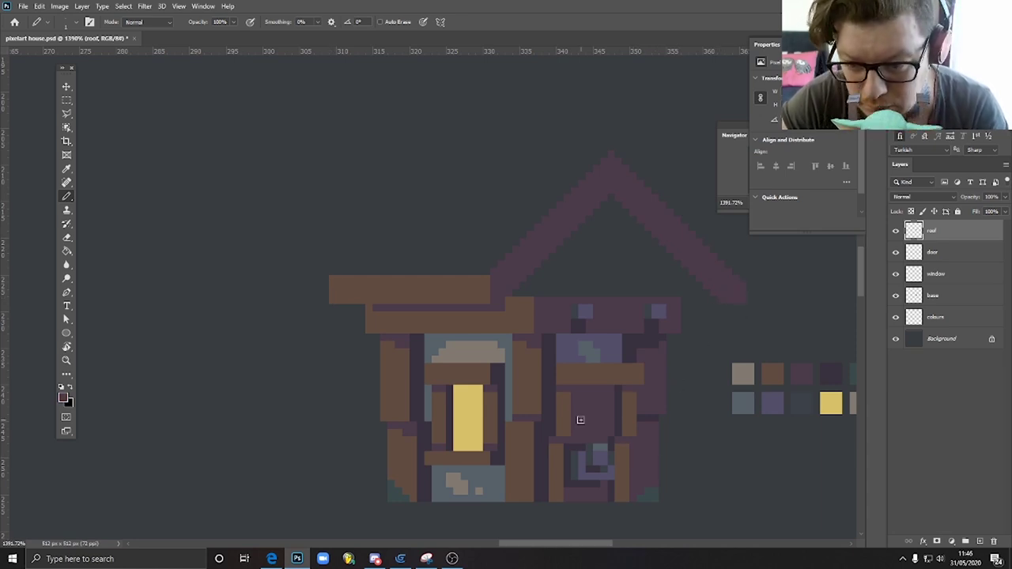
pyautogui.moveTo(325, 278); pyautogui.dragTo(326, 297)
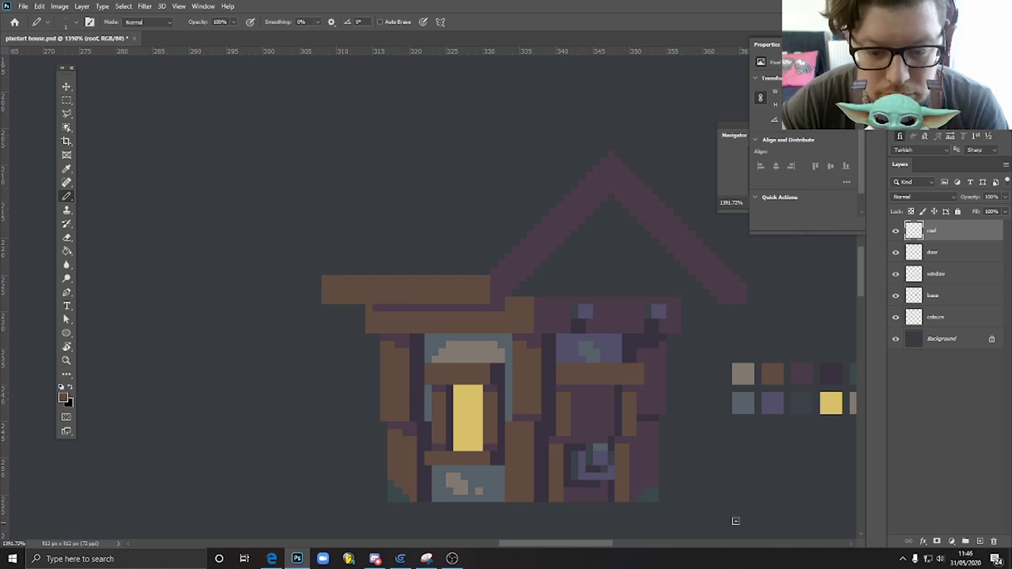
# Step: Outline and fill a lavender left roof slope, then add a purple post inside the gable
pyautogui.moveTo(597, 152); pyautogui.dragTo(476, 154)
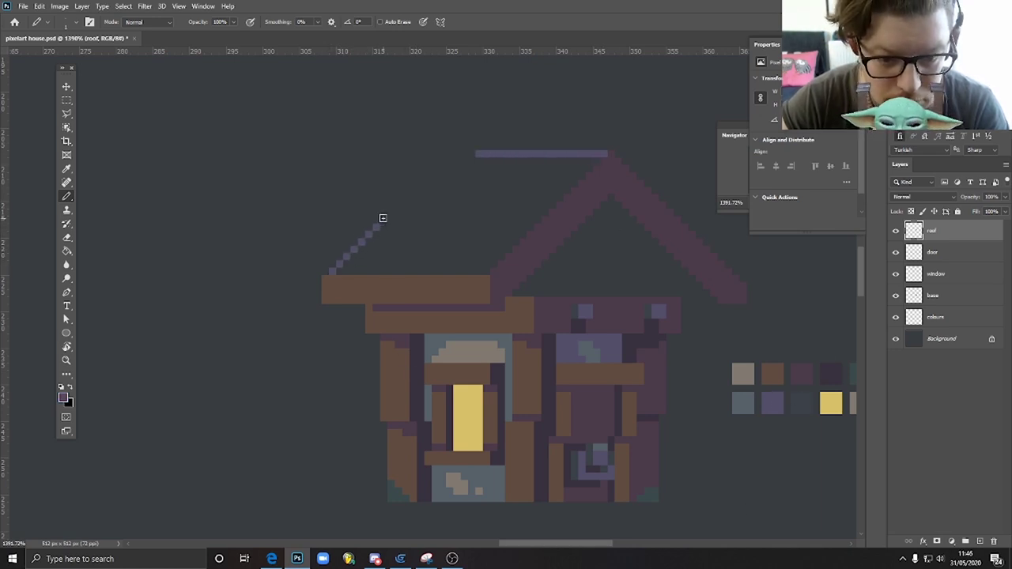
pyautogui.moveTo(420, 183); pyautogui.dragTo(450, 153)
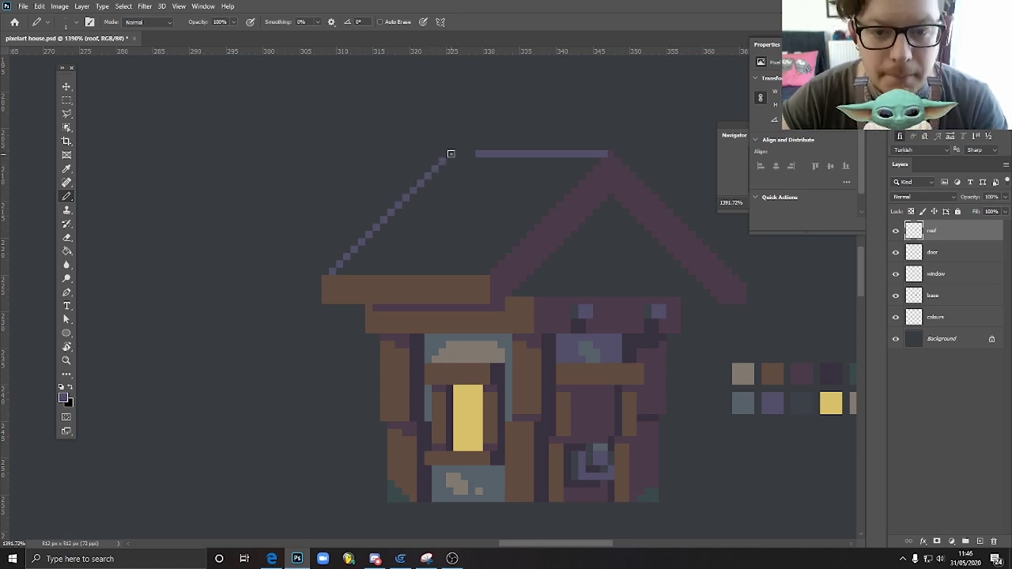
pyautogui.click(66, 250)
pyautogui.click(382, 250)
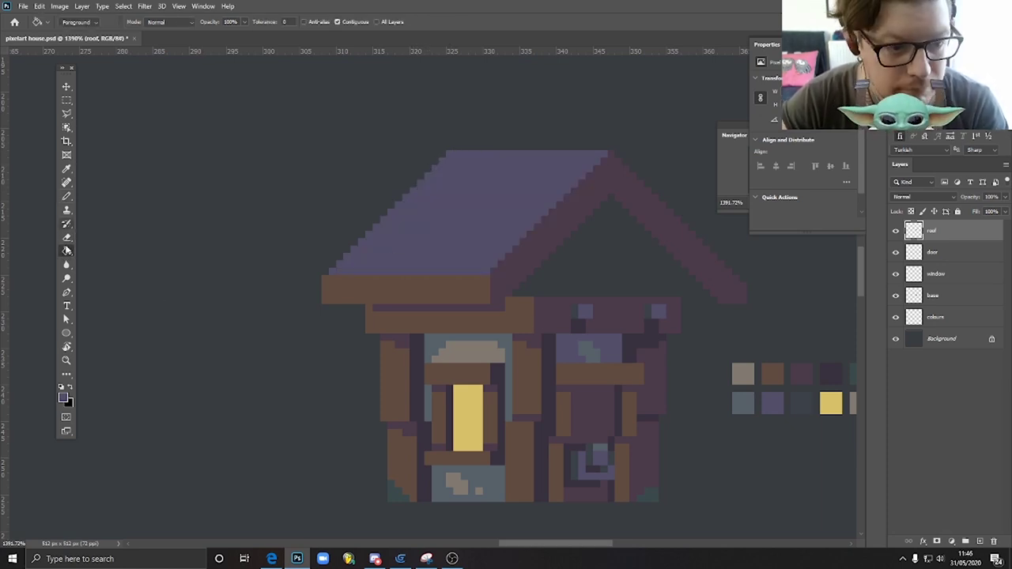
pyautogui.click(66, 196)
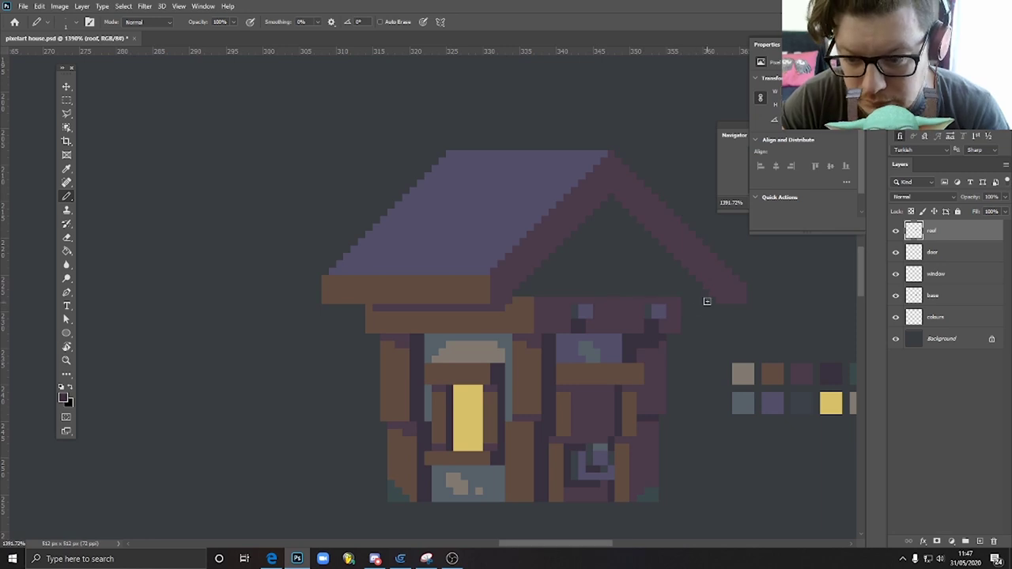
pyautogui.moveTo(667, 289); pyautogui.dragTo(669, 261)
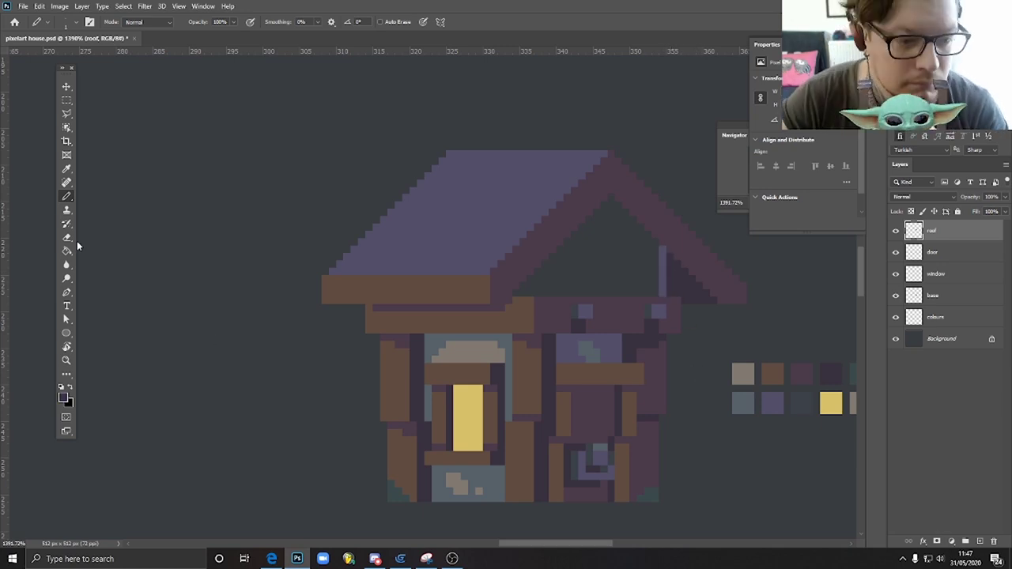
# Step: Paint light purple along the gable's inner edges, undoing an accidental canvas-wide fill first
pyautogui.press('g')
pyautogui.click(619, 265)
pyautogui.hotkey('ctrl', 'z')
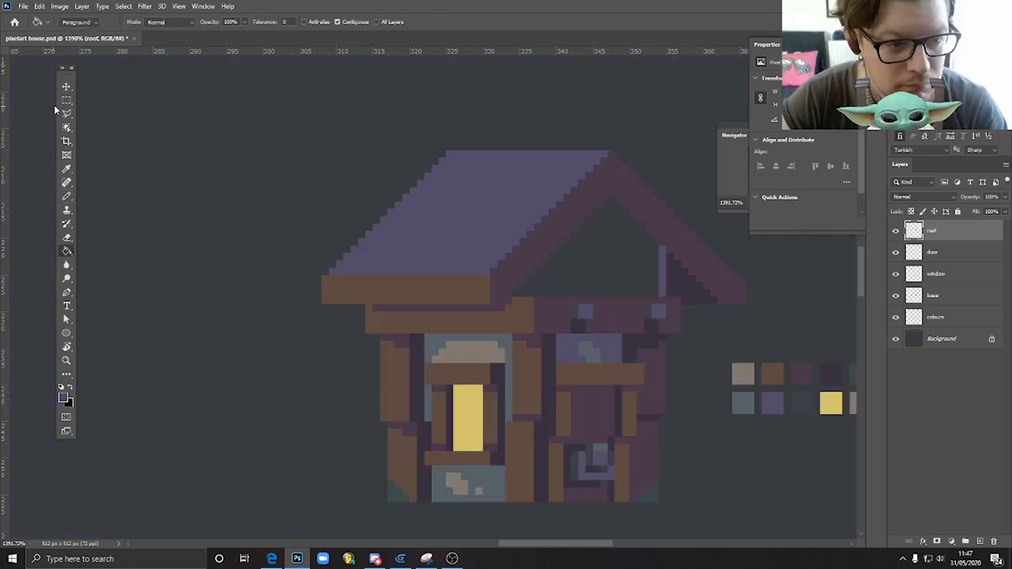
pyautogui.press('b')
pyautogui.moveTo(517, 291)
pyautogui.mouseDown()
pyautogui.moveTo(606, 199)
pyautogui.moveTo(583, 232)
pyautogui.mouseUp()
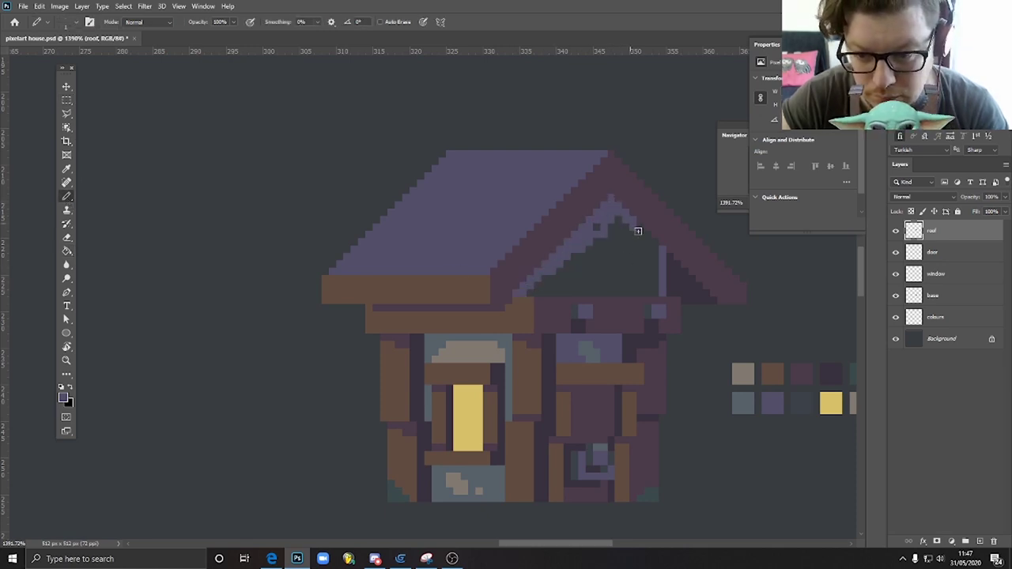
pyautogui.moveTo(534, 293)
pyautogui.mouseDown()
pyautogui.moveTo(655, 288)
pyautogui.moveTo(599, 231)
pyautogui.moveTo(649, 262)
pyautogui.moveTo(552, 284)
pyautogui.moveTo(649, 266)
pyautogui.moveTo(647, 278)
pyautogui.moveTo(589, 253)
pyautogui.moveTo(627, 274)
pyautogui.moveTo(663, 271)
pyautogui.mouseUp()
pyautogui.click(566, 271)
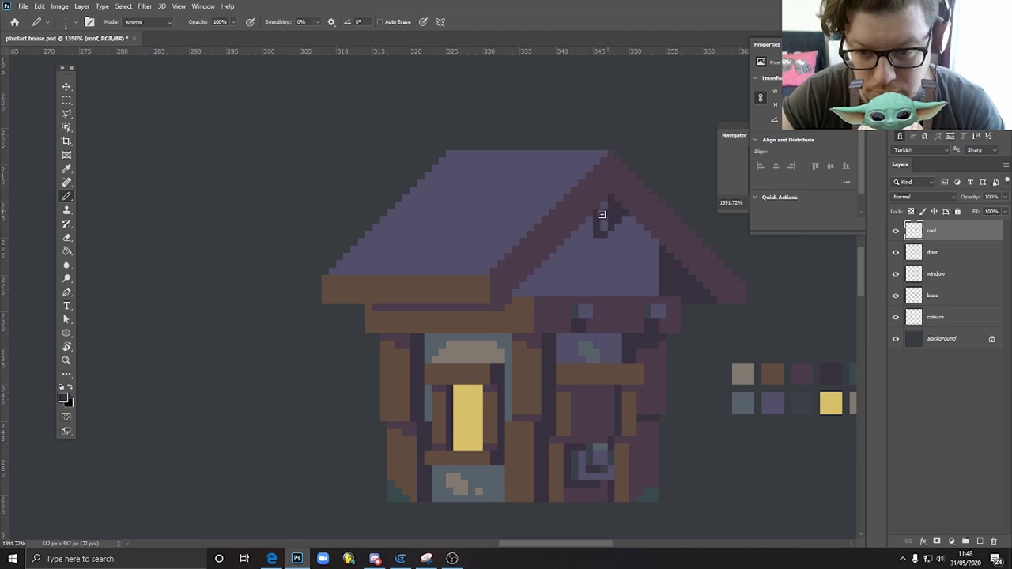
# Step: Draw a dark vertical timber and dark shading along the right gable edge
pyautogui.moveTo(591, 215)
pyautogui.mouseDown()
pyautogui.moveTo(590, 268)
pyautogui.moveTo(596, 234)
pyautogui.moveTo(620, 288)
pyautogui.moveTo(607, 238)
pyautogui.moveTo(629, 282)
pyautogui.mouseUp()
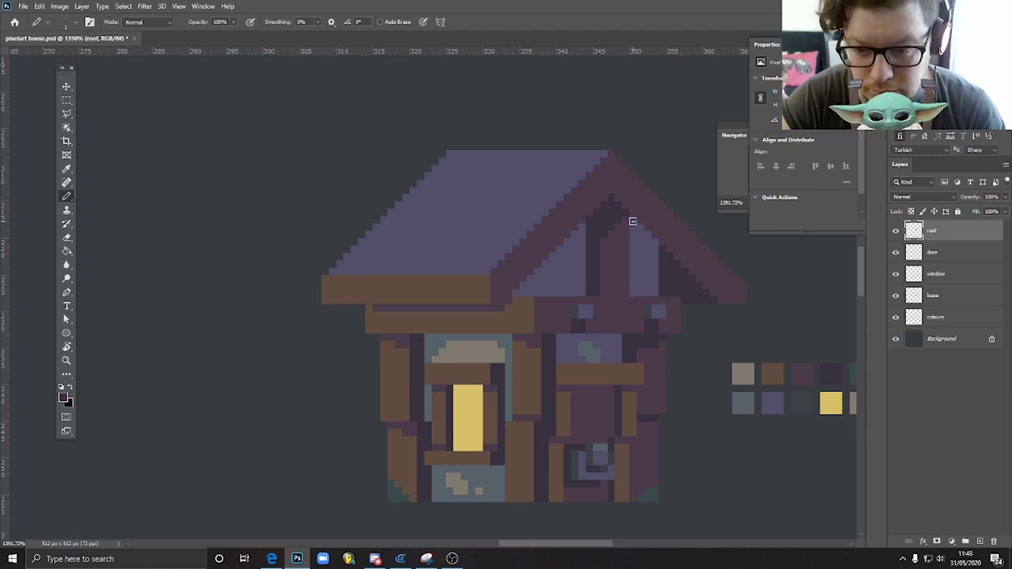
pyautogui.moveTo(638, 230); pyautogui.dragTo(654, 248)
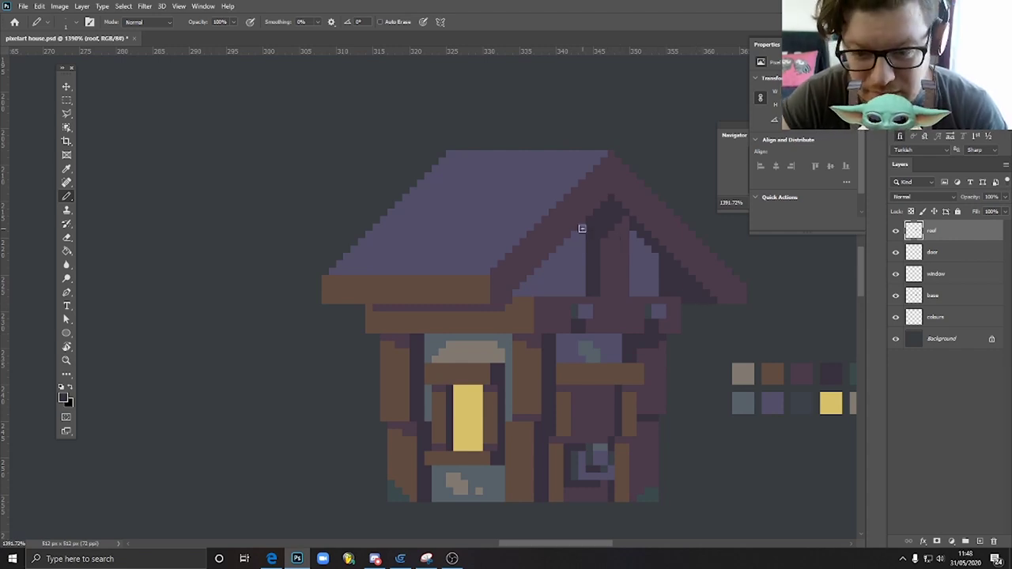
pyautogui.moveTo(635, 237); pyautogui.dragTo(658, 259)
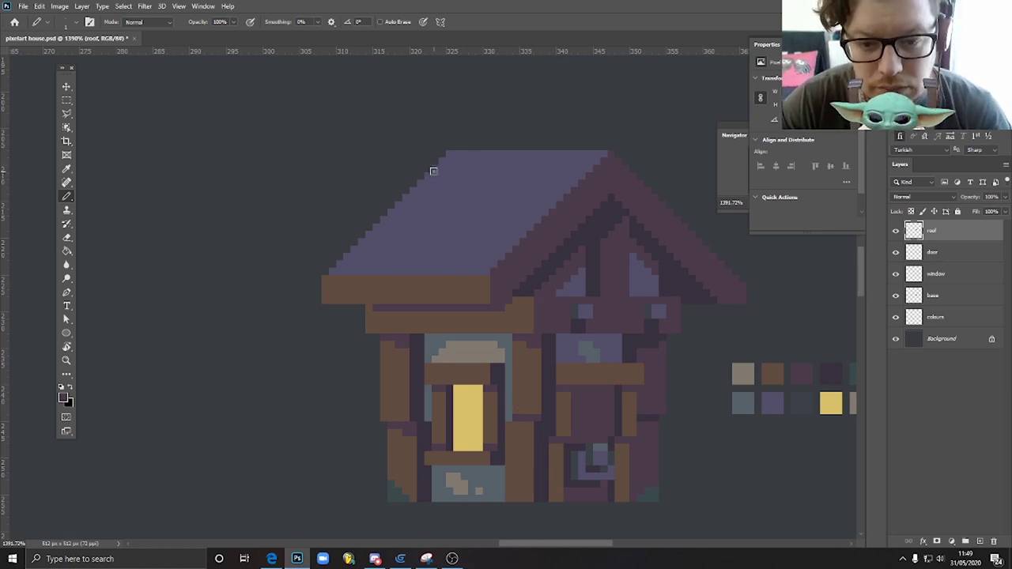
# Step: Draw dark horizontal plank lines across the roof and darken its bottom lavender row
pyautogui.moveTo(428, 174); pyautogui.dragTo(585, 175)
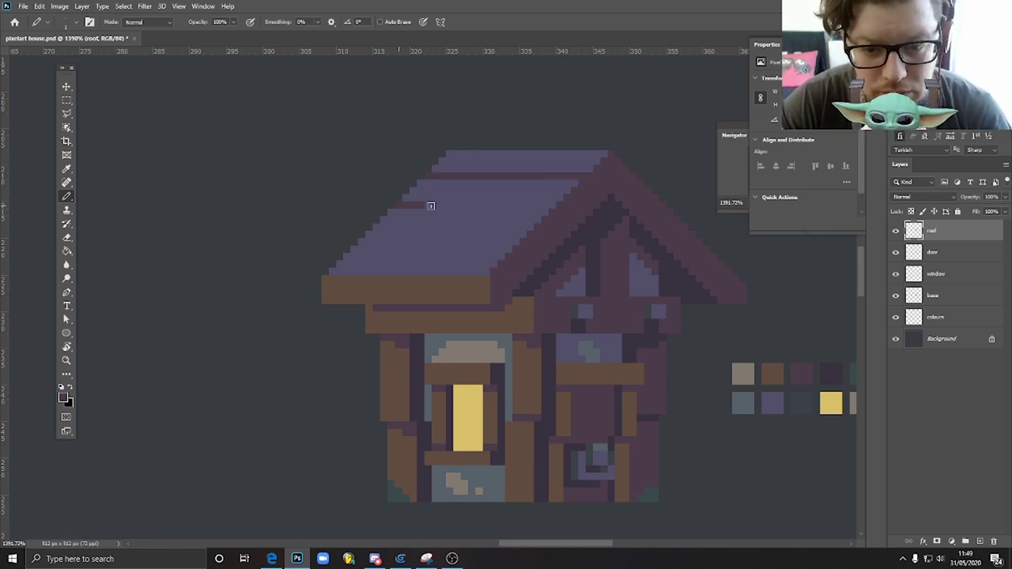
pyautogui.moveTo(431, 206); pyautogui.dragTo(548, 206)
pyautogui.moveTo(373, 235); pyautogui.dragTo(525, 237)
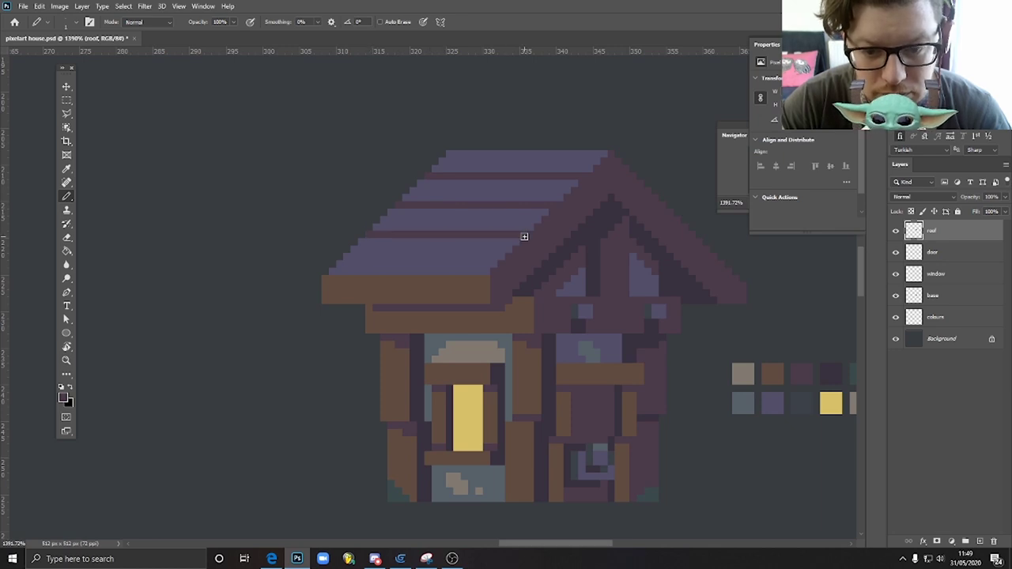
pyautogui.moveTo(345, 256)
pyautogui.mouseDown()
pyautogui.moveTo(440, 256)
pyautogui.moveTo(366, 266)
pyautogui.moveTo(493, 264)
pyautogui.mouseUp()
pyautogui.hotkey('ctrl', 'z')
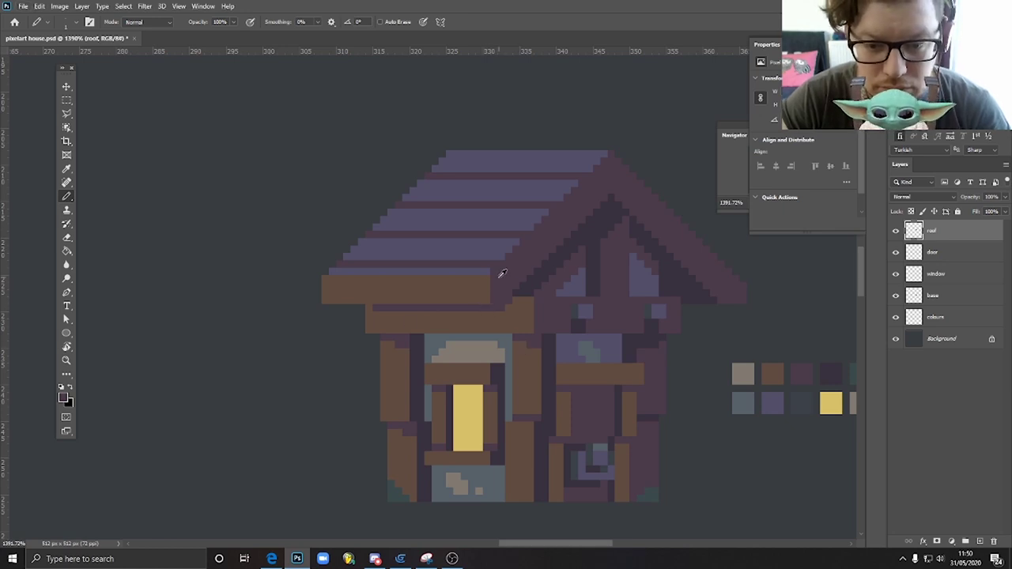
pyautogui.moveTo(362, 270); pyautogui.dragTo(488, 269)
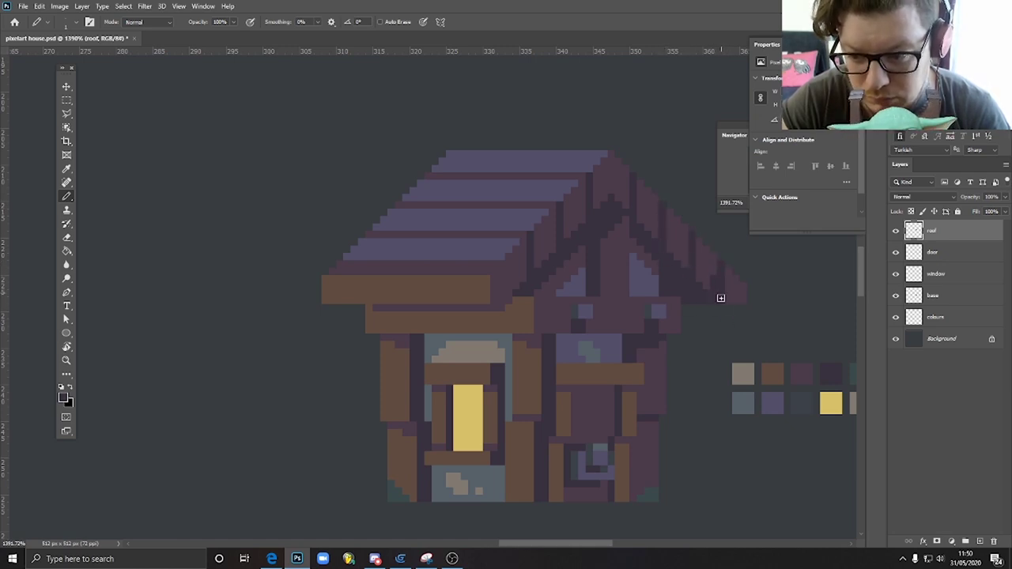
# Step: Draw dark seams through the bottom, third and top lavender roof stripes to stagger the planks
pyautogui.scroll(-3, 672, 316)
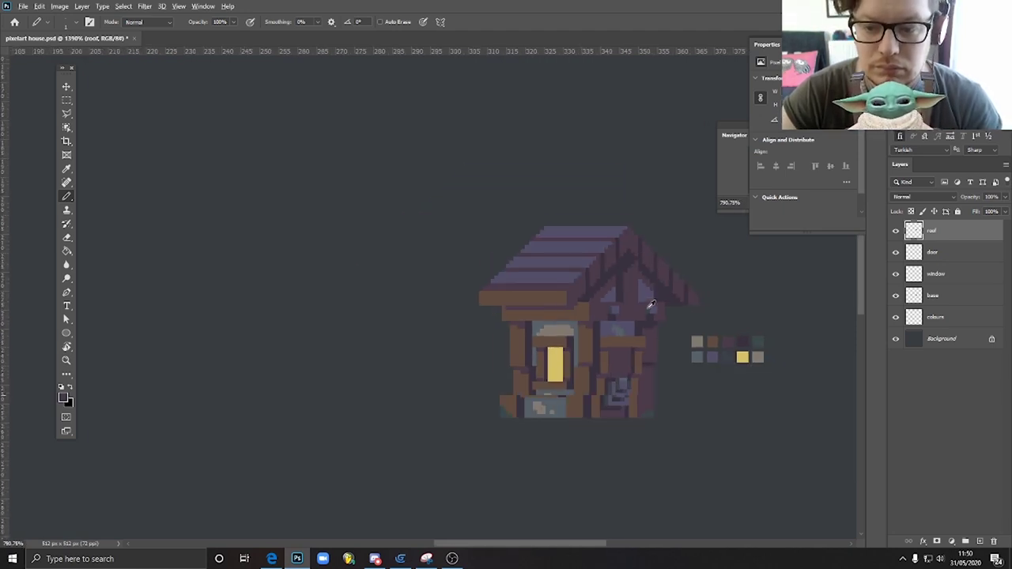
pyautogui.scroll(2, 590, 251)
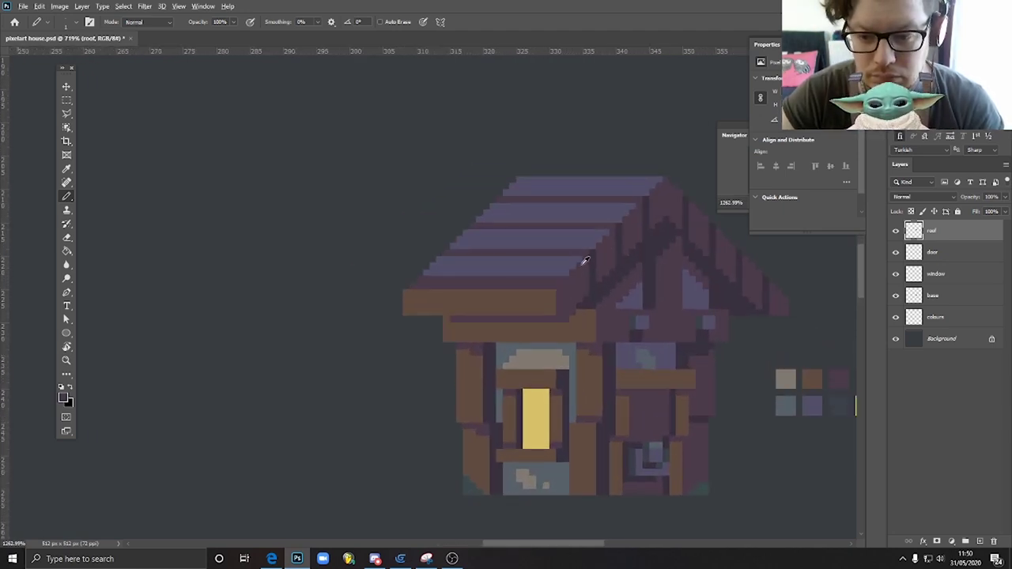
pyautogui.scroll(3, 578, 293)
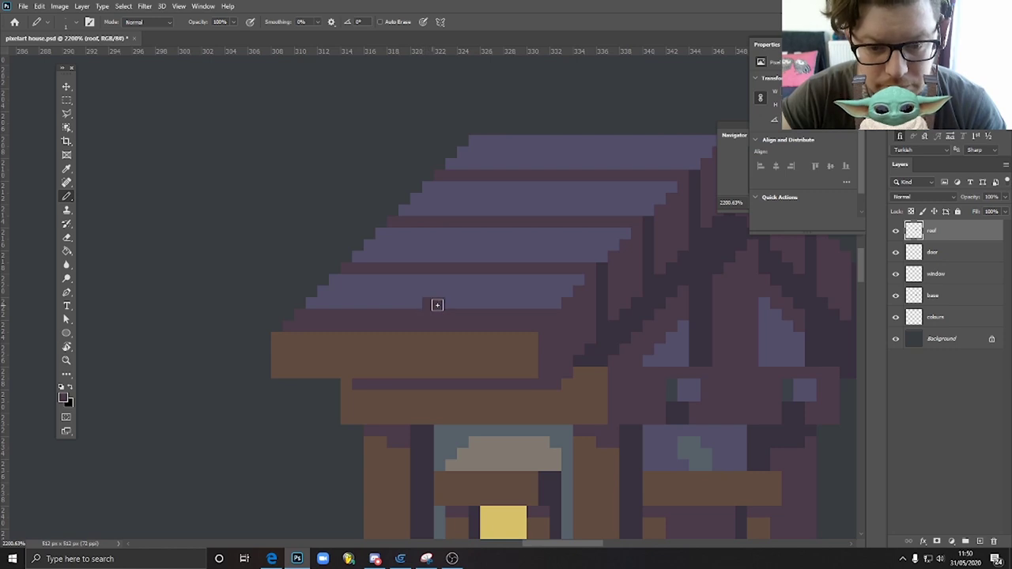
pyautogui.moveTo(447, 290); pyautogui.dragTo(462, 277)
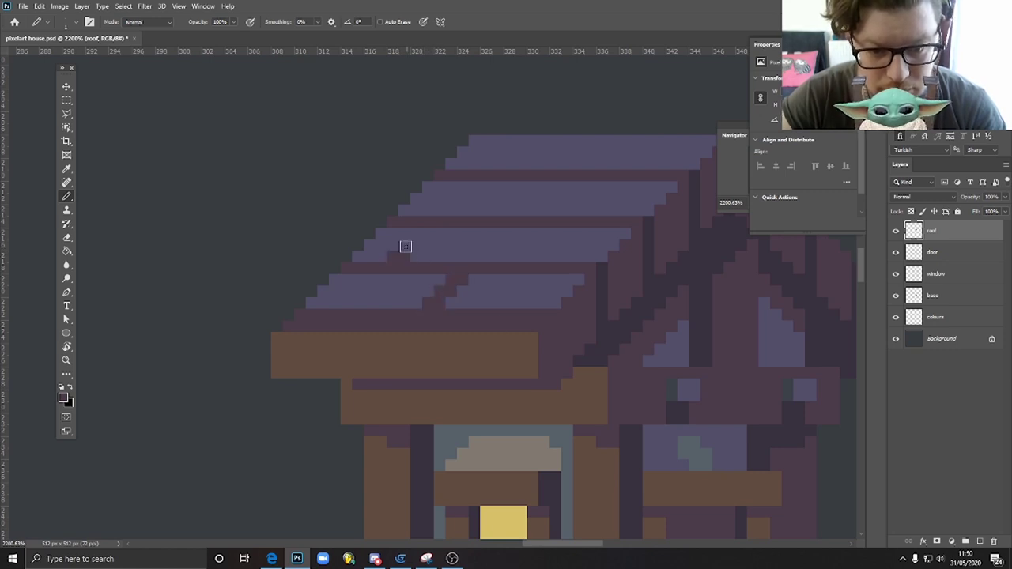
pyautogui.moveTo(406, 246); pyautogui.dragTo(427, 230)
pyautogui.moveTo(525, 259)
pyautogui.mouseDown()
pyautogui.moveTo(558, 229)
pyautogui.moveTo(502, 202)
pyautogui.moveTo(517, 184)
pyautogui.mouseUp()
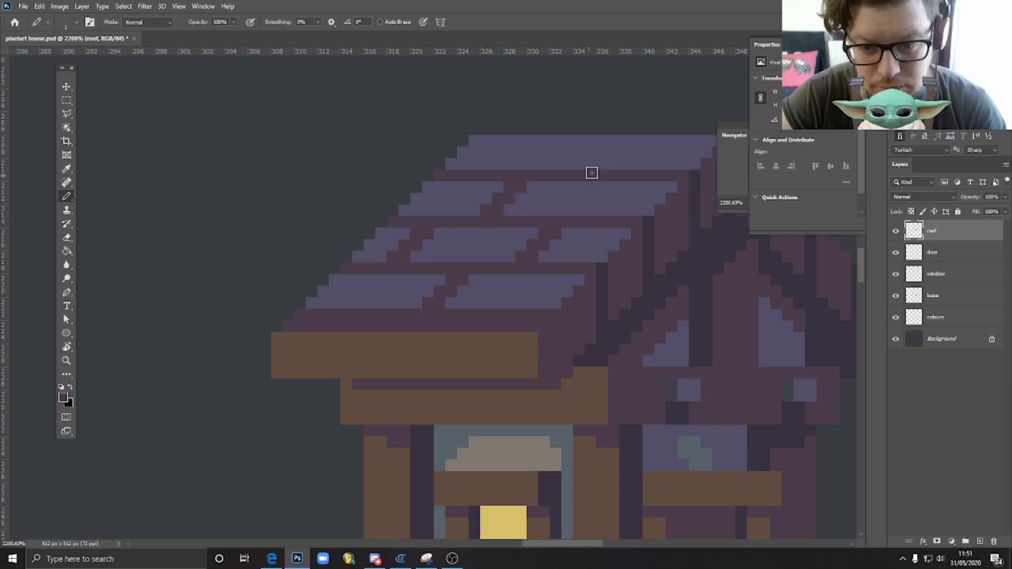
pyautogui.moveTo(622, 151); pyautogui.dragTo(639, 139)
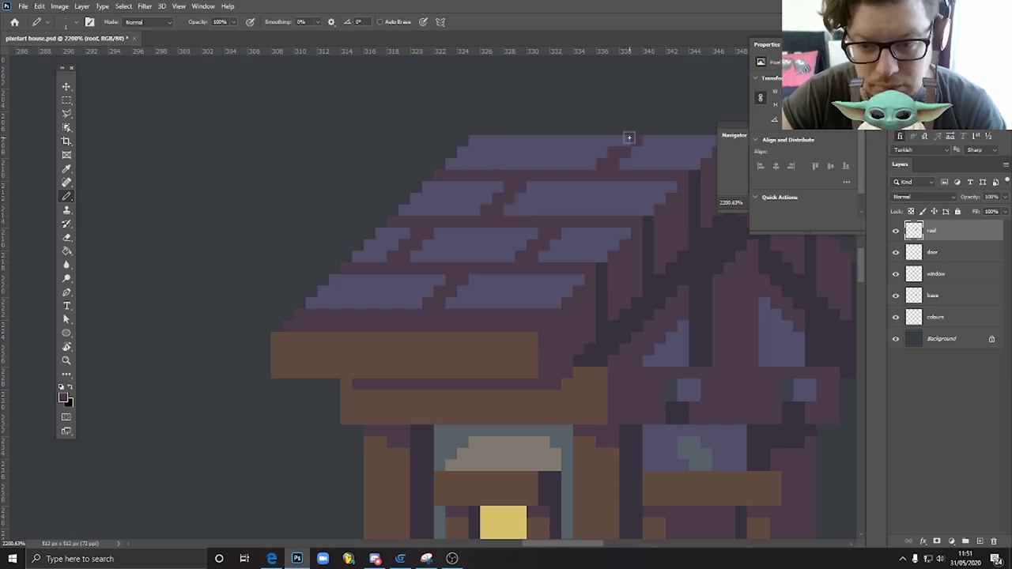
pyautogui.moveTo(486, 164); pyautogui.dragTo(509, 155)
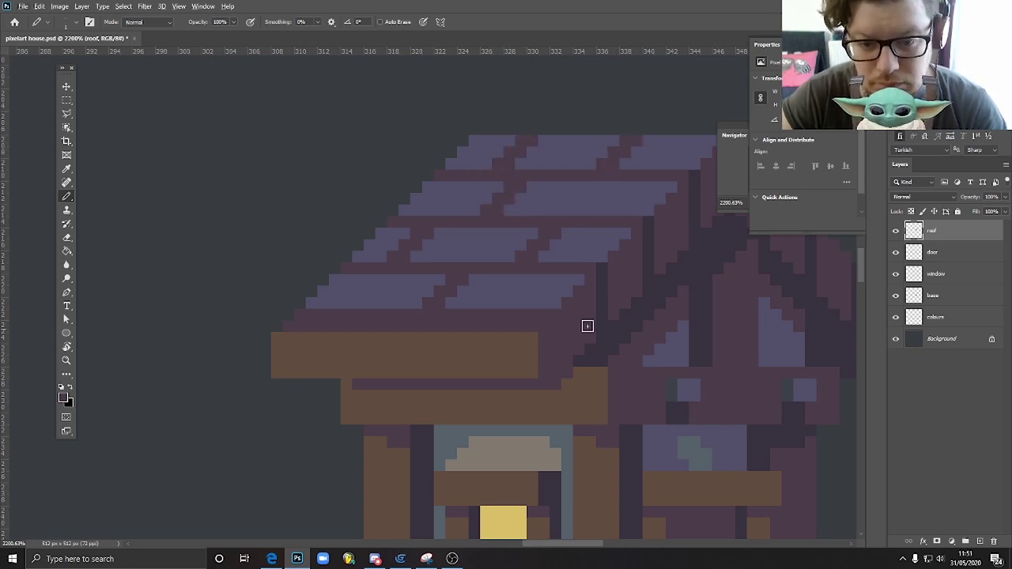
pyautogui.scroll(-3, 507, 340)
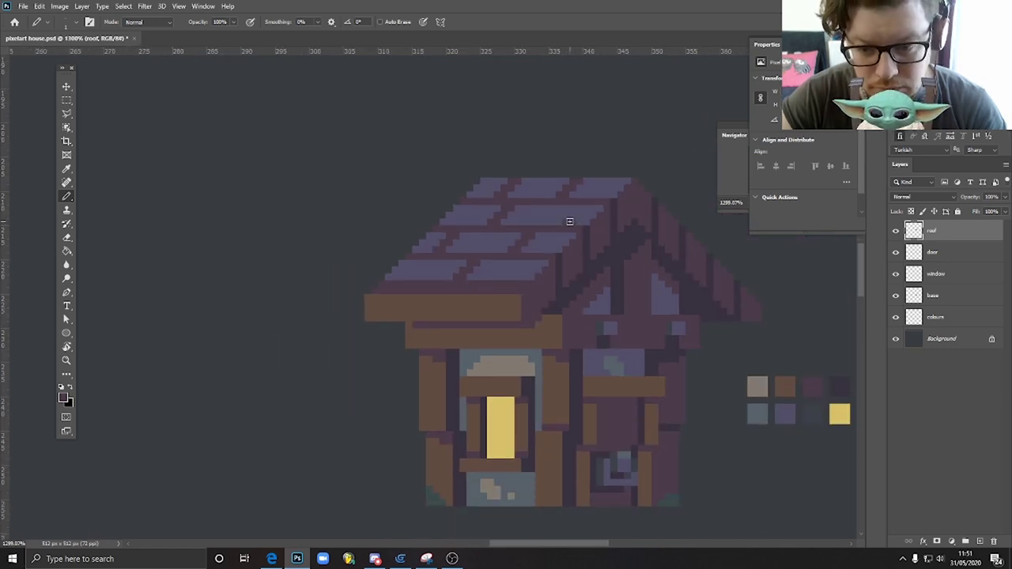
pyautogui.scroll(-2, 561, 348)
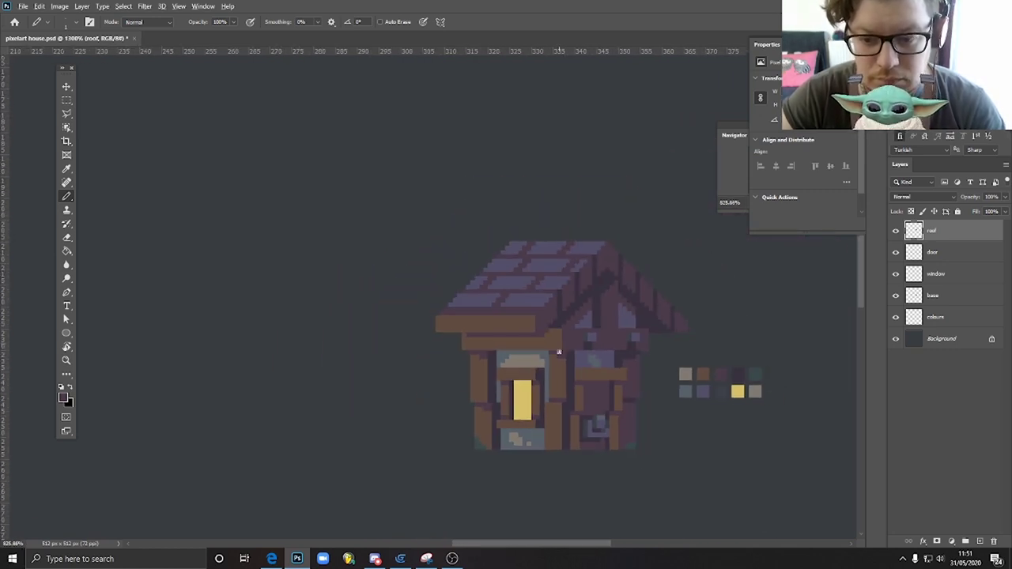
pyautogui.scroll(2, 548, 312)
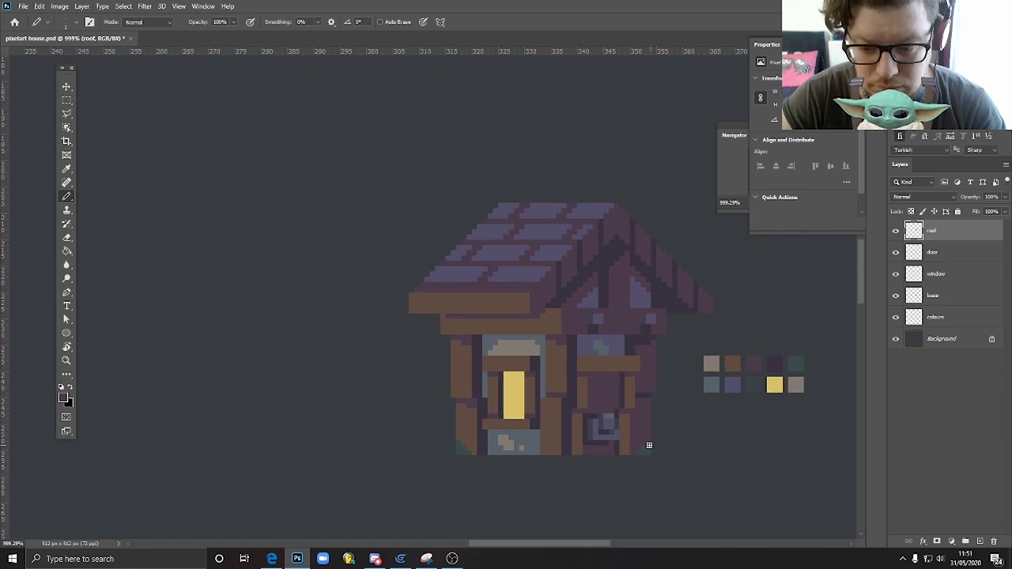
# Step: Merge the roof, door, window and base layers and shift the house slightly up-left
pyautogui.press('v')
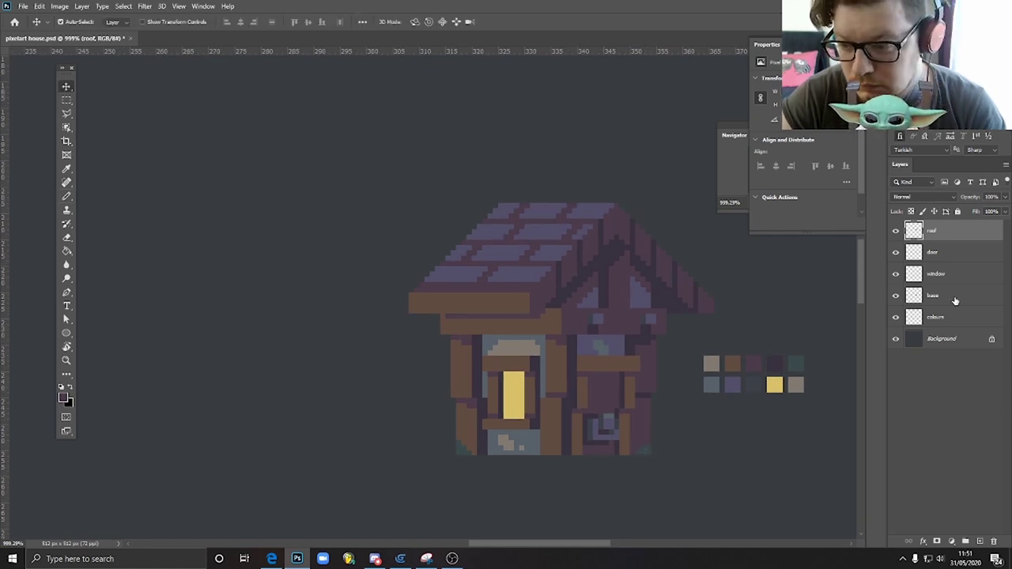
pyautogui.keyDown('shift'); pyautogui.click(953, 296); pyautogui.keyUp('shift')
pyautogui.hotkey('ctrl', 'e')
pyautogui.moveTo(601, 348)
pyautogui.mouseDown()
pyautogui.moveTo(495, 319)
pyautogui.moveTo(621, 341)
pyautogui.mouseUp()
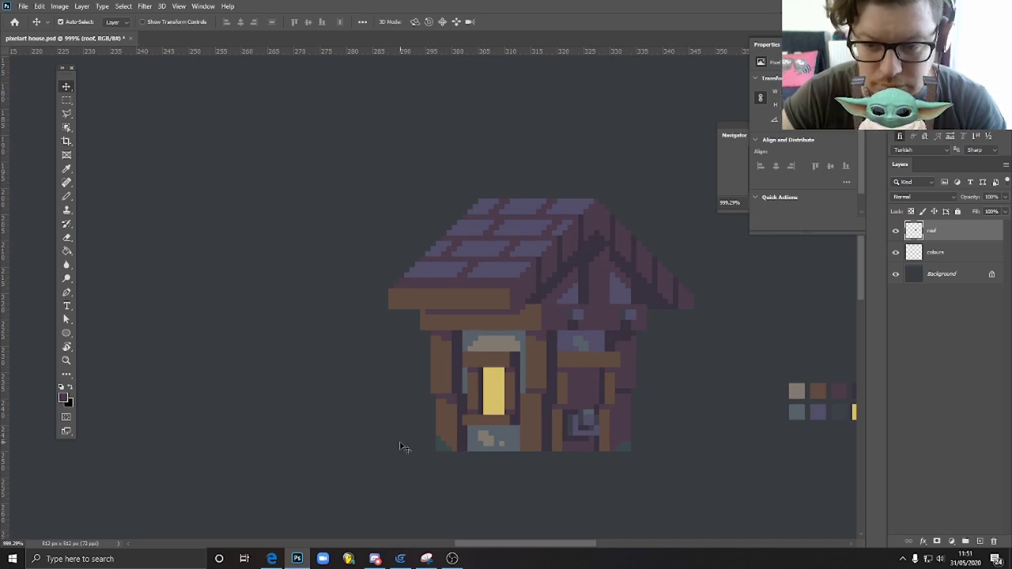
# Step: Add an empty Layer 1 and set up a soft Brush at 12 px
pyautogui.click(979, 542)
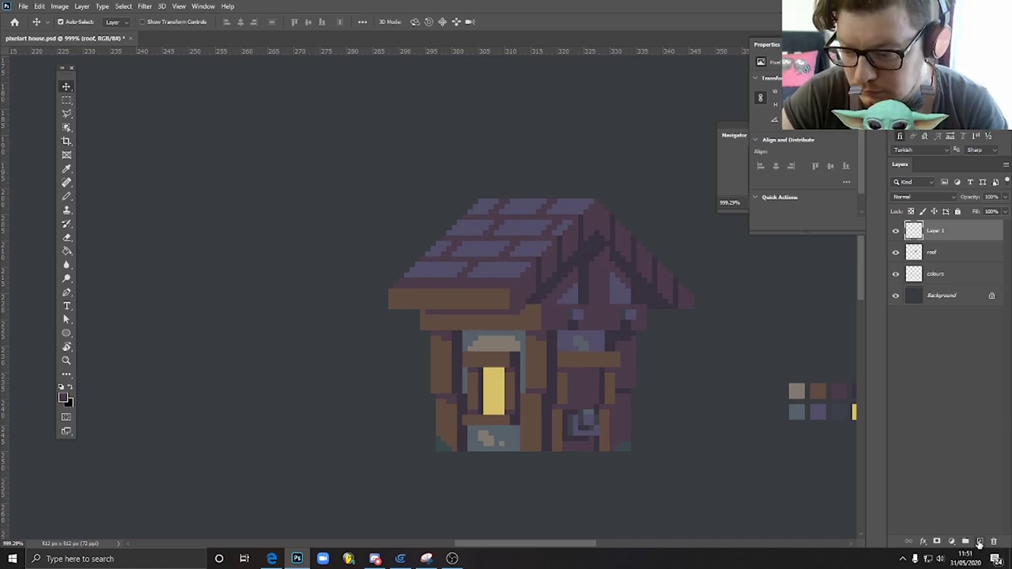
pyautogui.rightClick(66, 196)
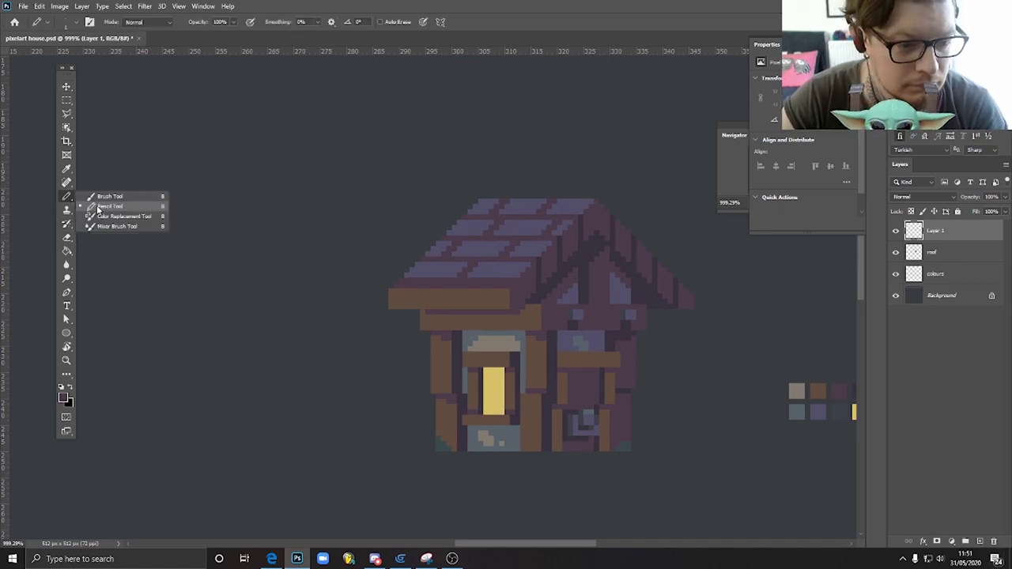
pyautogui.click(103, 196)
pyautogui.click(65, 21)
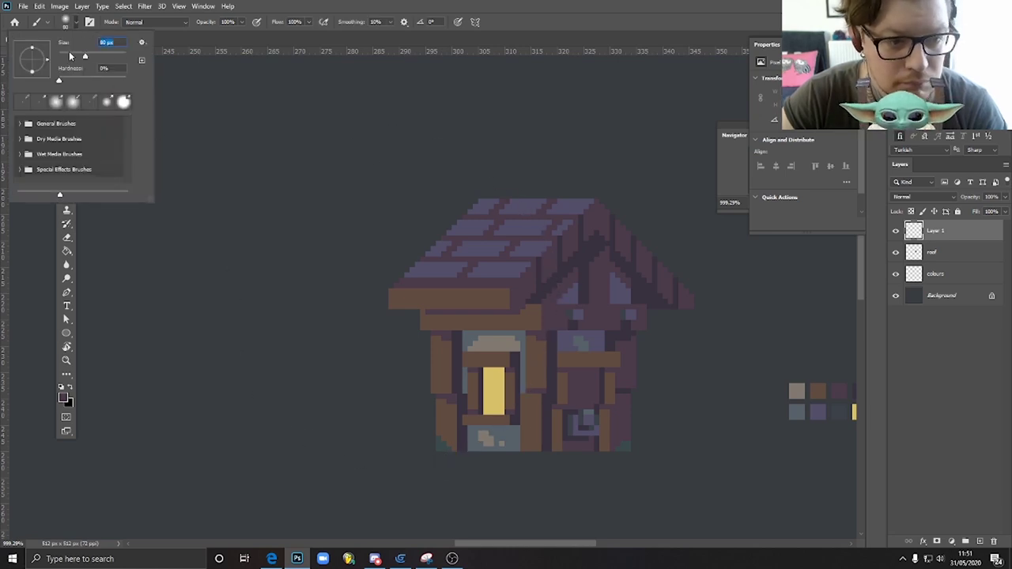
pyautogui.moveTo(69, 56); pyautogui.dragTo(63, 58)
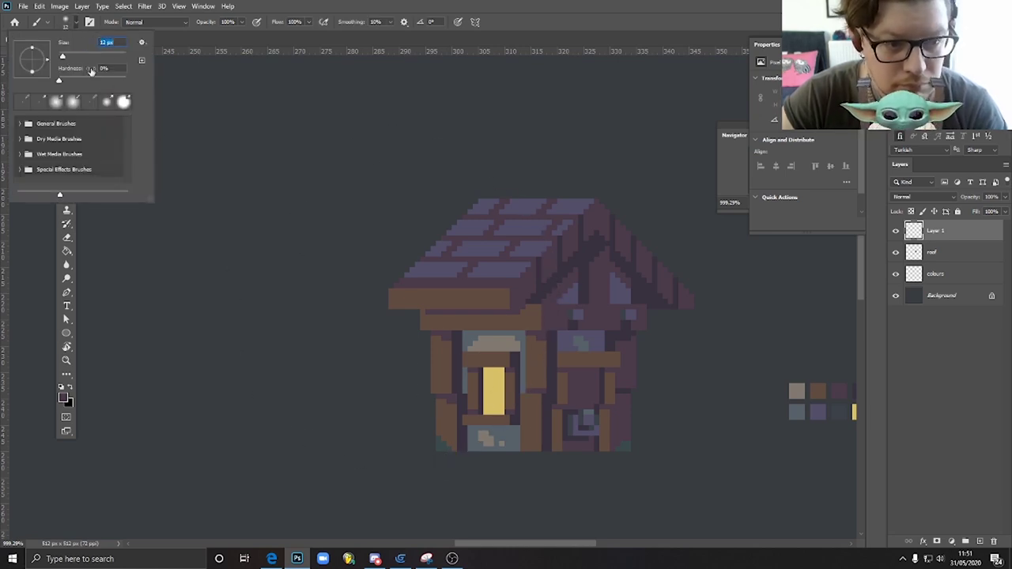
# Step: Choose a saturated pink and brush it over the yellow window on Layer 1
pyautogui.click(63, 398)
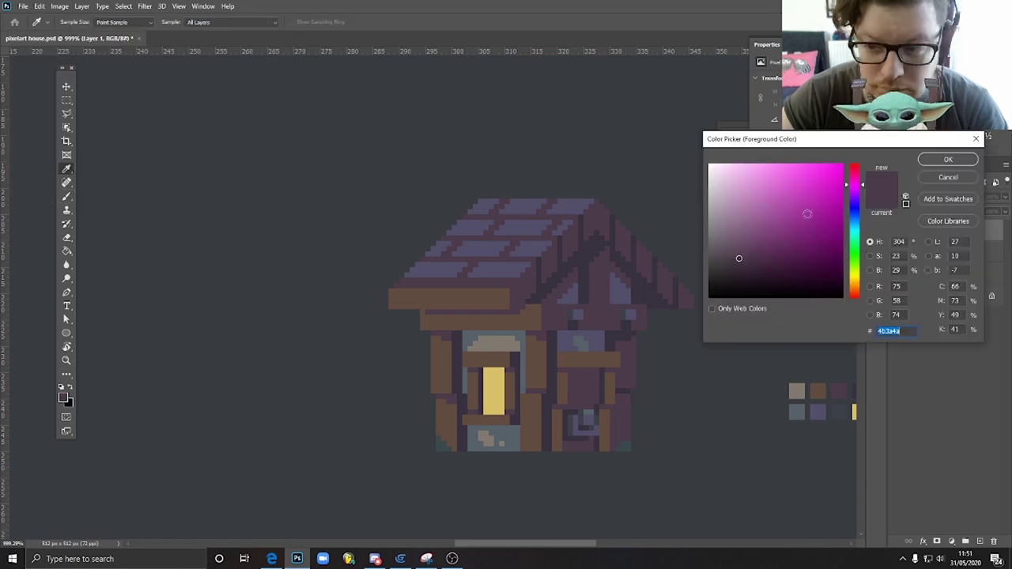
pyautogui.click(849, 172)
pyautogui.click(948, 159)
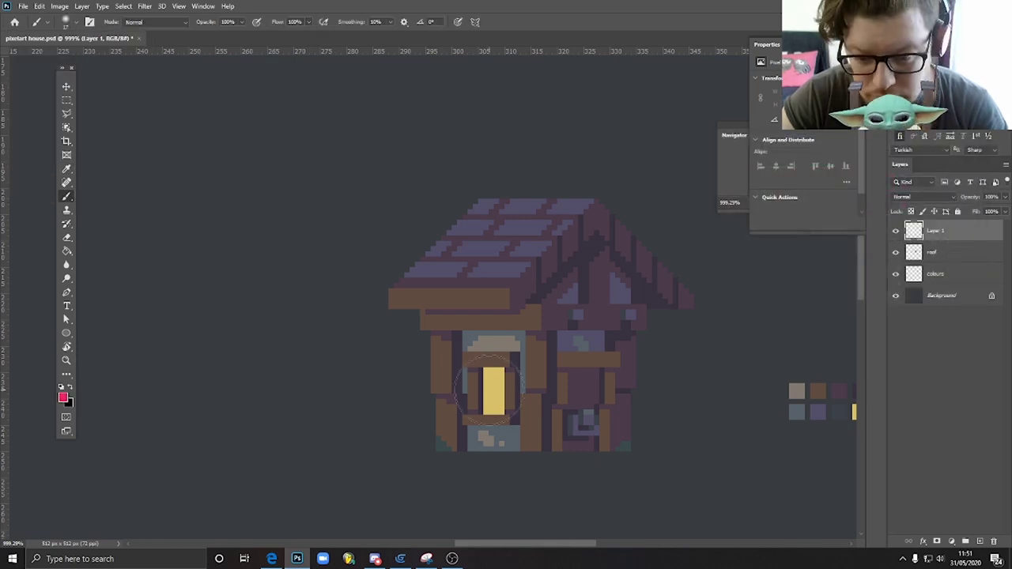
pyautogui.click(494, 388)
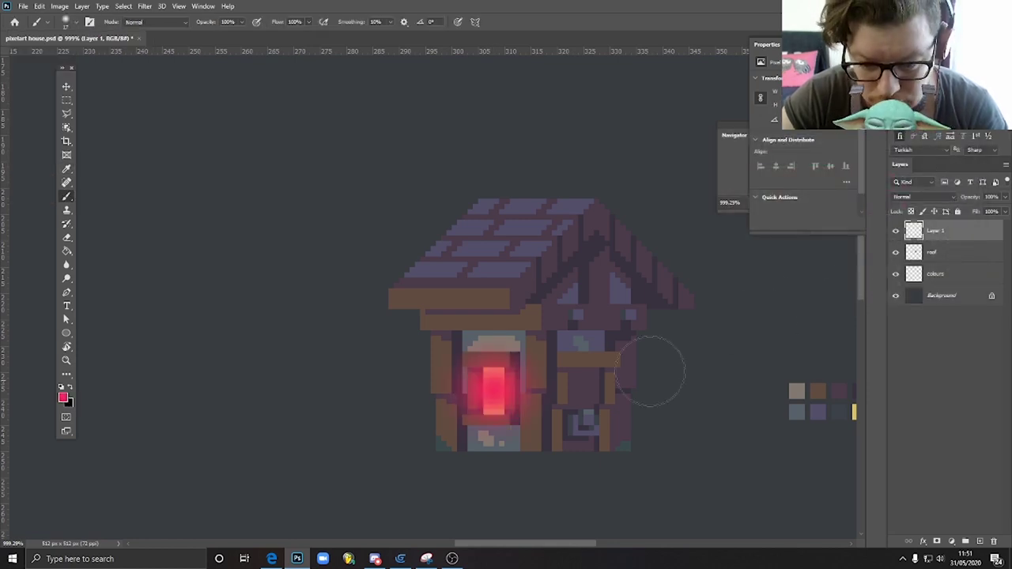
pyautogui.click(928, 197)
# Step: Set Layer 1 to Color Dodge blend mode at 67% opacity
pyautogui.click(917, 219)
pyautogui.scroll(-4, 929, 193)
pyautogui.scroll(-2, 928, 192)
pyautogui.scroll(-1, 929, 192)
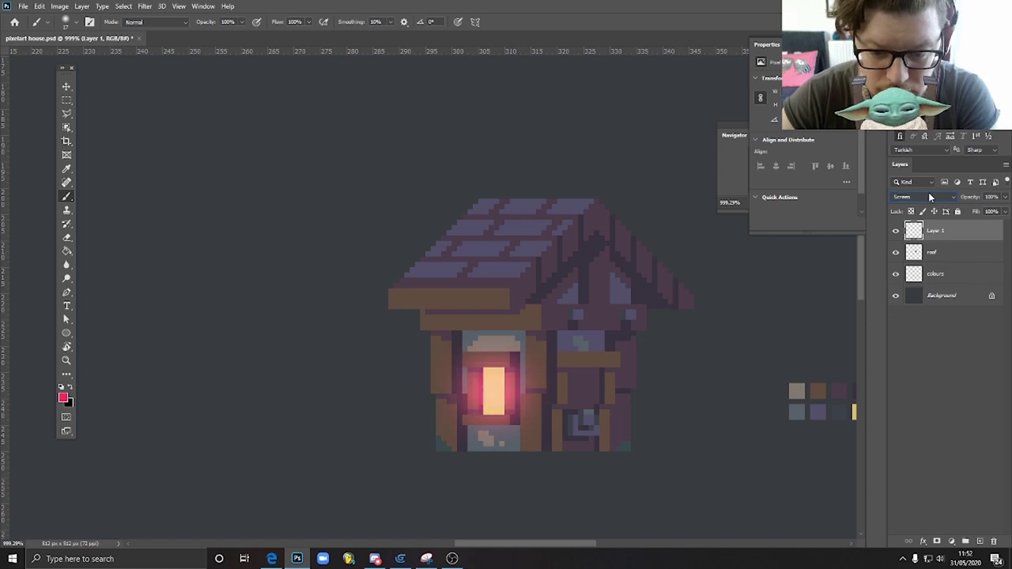
pyautogui.click(1006, 197)
pyautogui.moveTo(1002, 211); pyautogui.dragTo(988, 210)
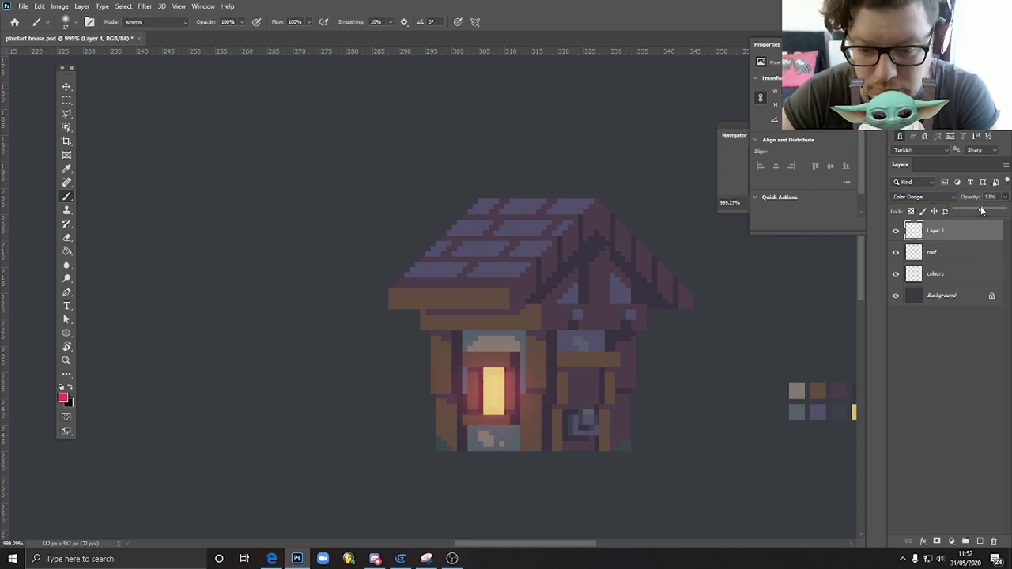
# Step: Switch to the Move tool and scroll around to view the glowing window
pyautogui.press('v')
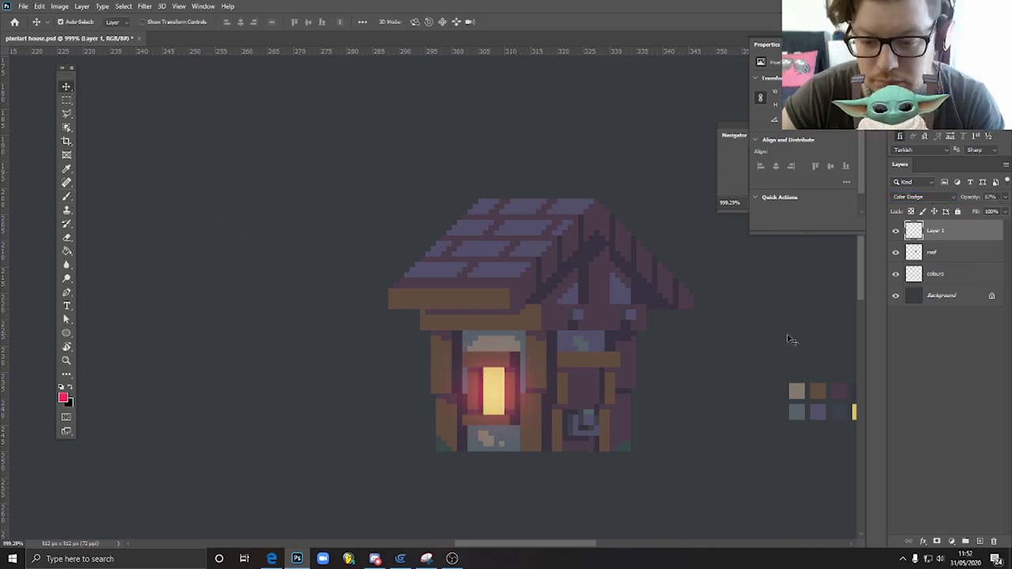
pyautogui.hscroll(2, 565, 321)
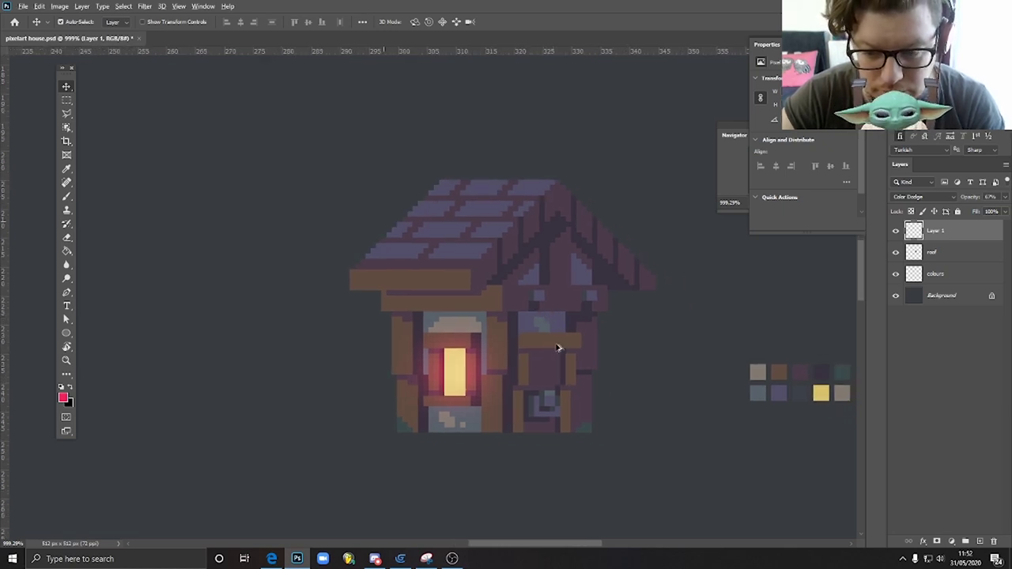
pyautogui.scroll(2, 560, 348)
pyautogui.scroll(-3, 563, 349)
pyautogui.scroll(-1, 601, 407)
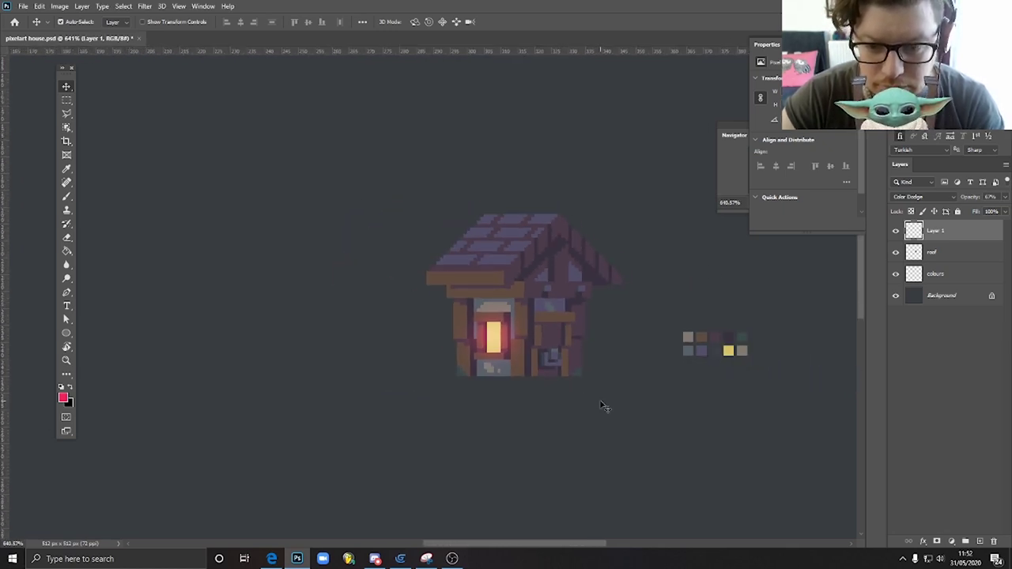
pyautogui.scroll(1, 533, 301)
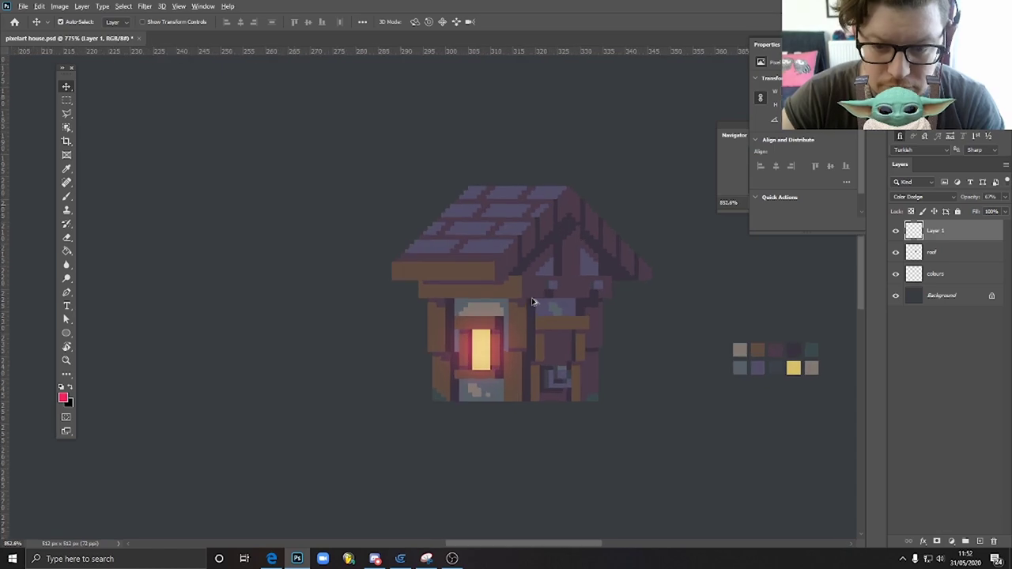
pyautogui.scroll(2, 533, 302)
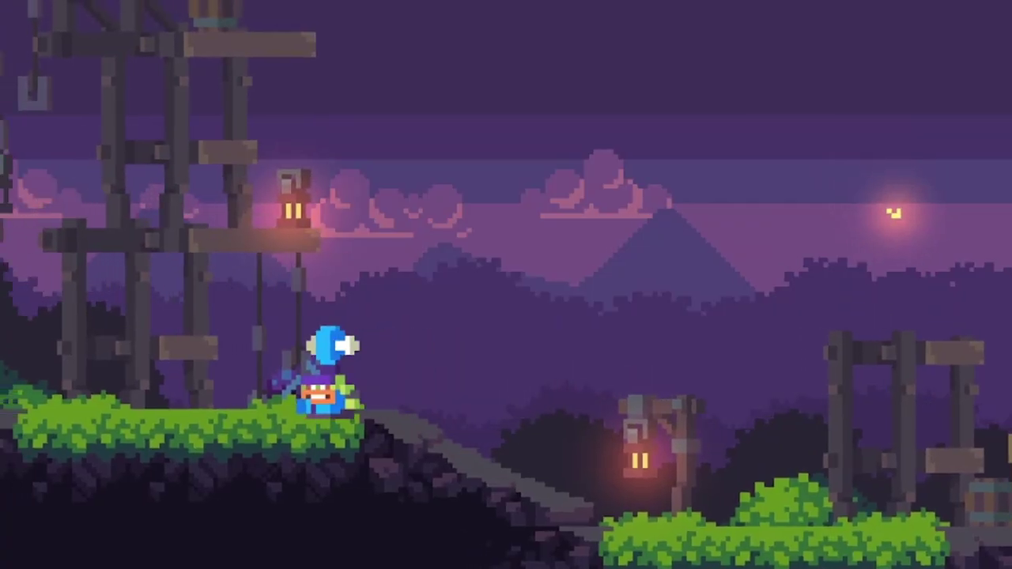